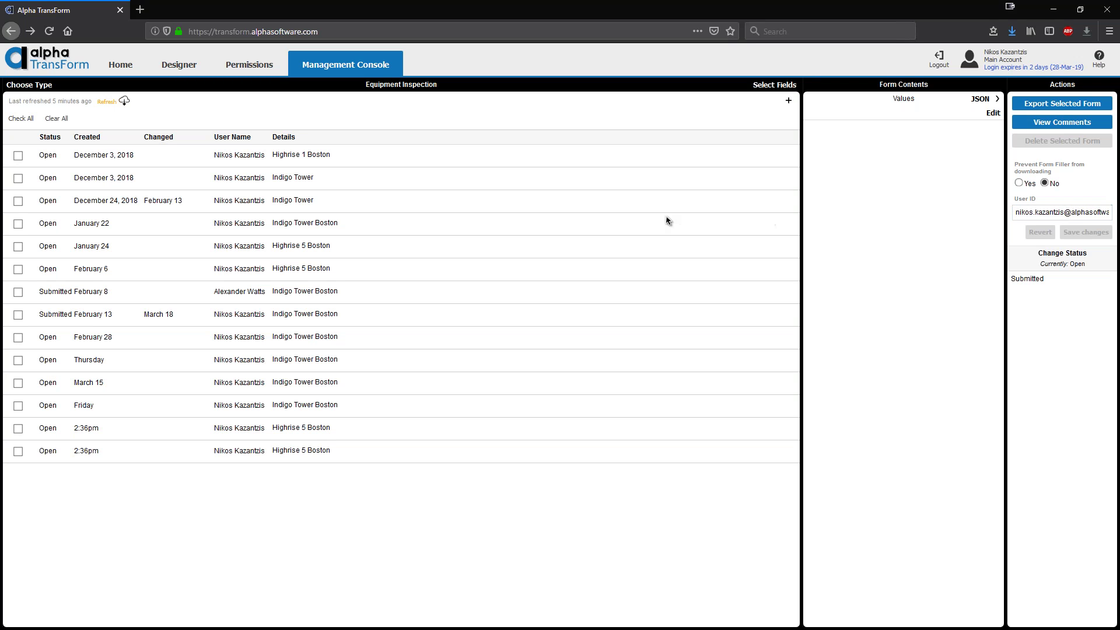
Open the values of the December 3 Indigo Tower form for editing and leave without saving changes
{"action": "left_click", "coordinate": [328, 178]}
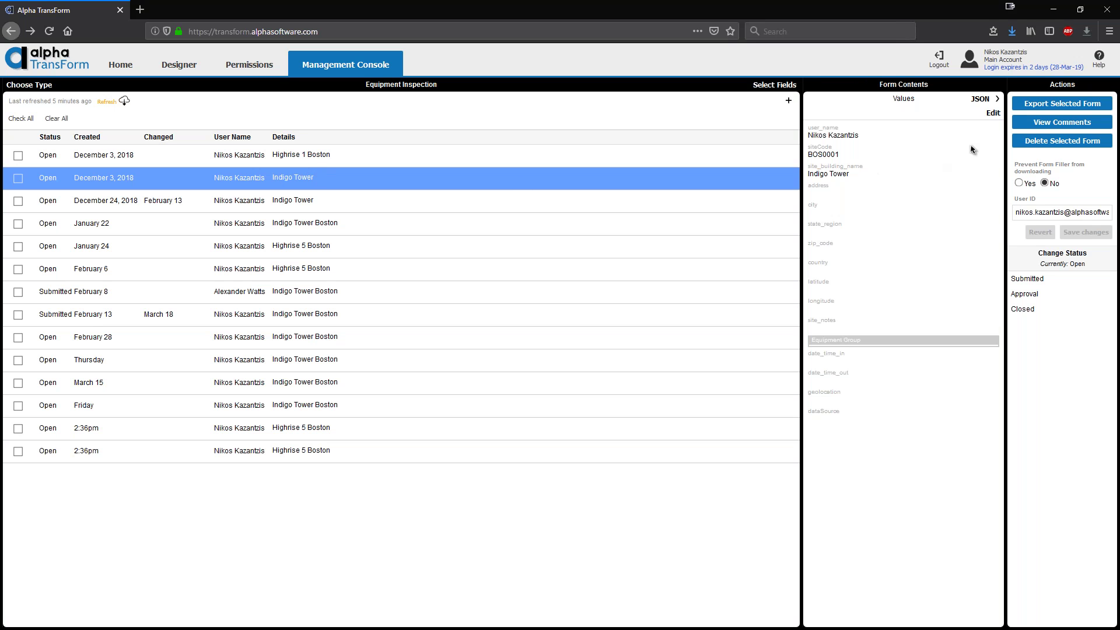
{"action": "left_click", "coordinate": [992, 115]}
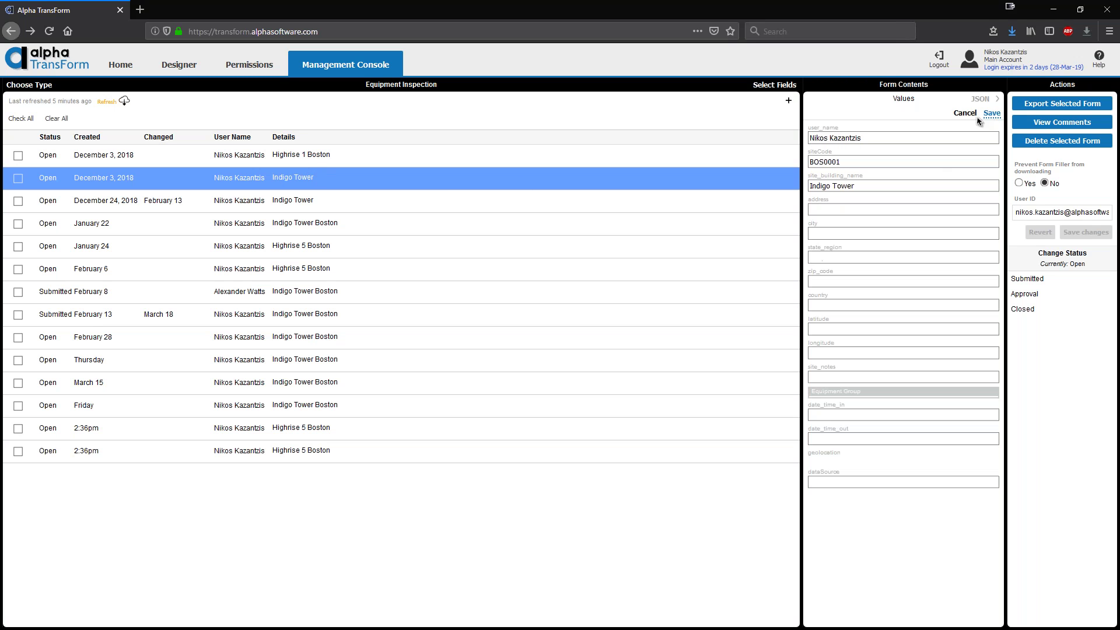
{"action": "left_click", "coordinate": [959, 115]}
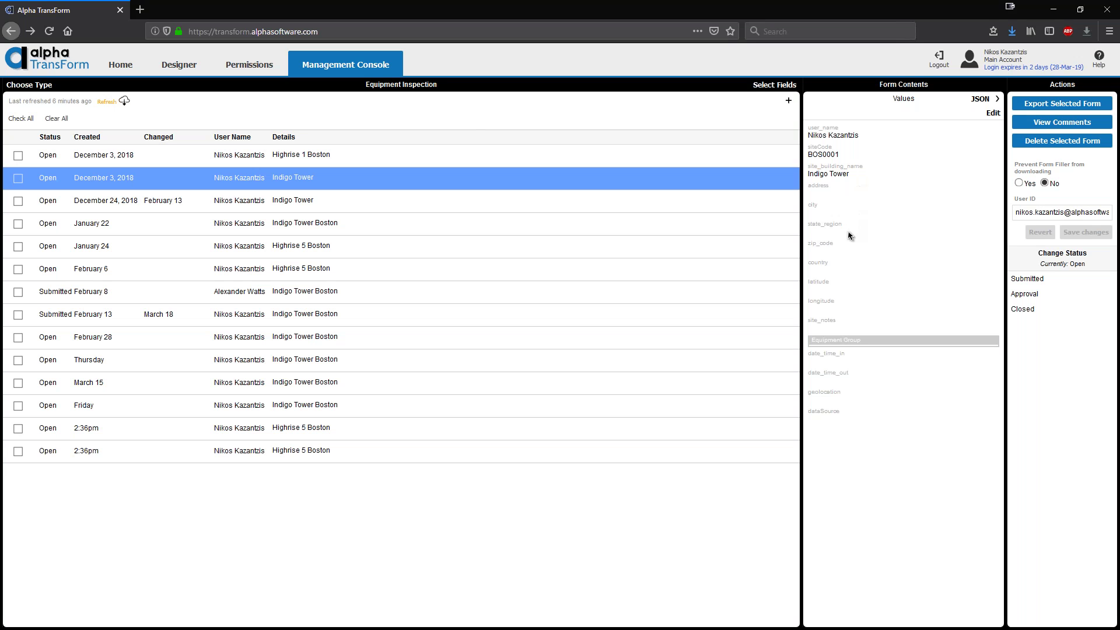
Compare the form contents of the December 3 Indigo Tower inspection with those of the January 22 Indigo Tower Boston inspection
{"action": "left_click", "coordinate": [327, 203]}
{"action": "left_click", "coordinate": [362, 229]}
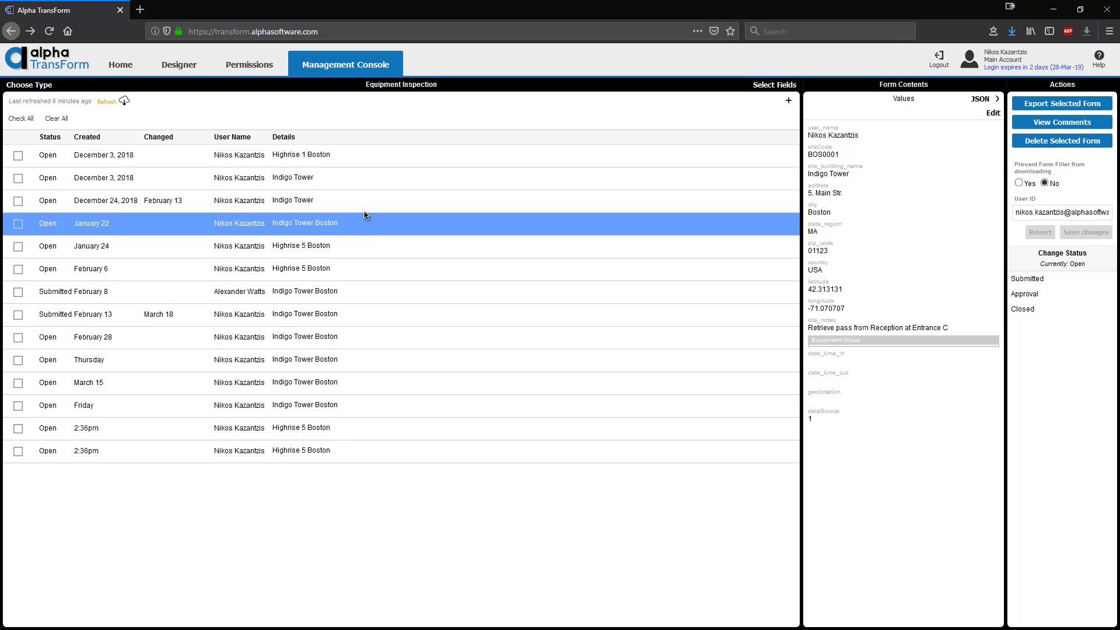
{"action": "left_click", "coordinate": [363, 180]}
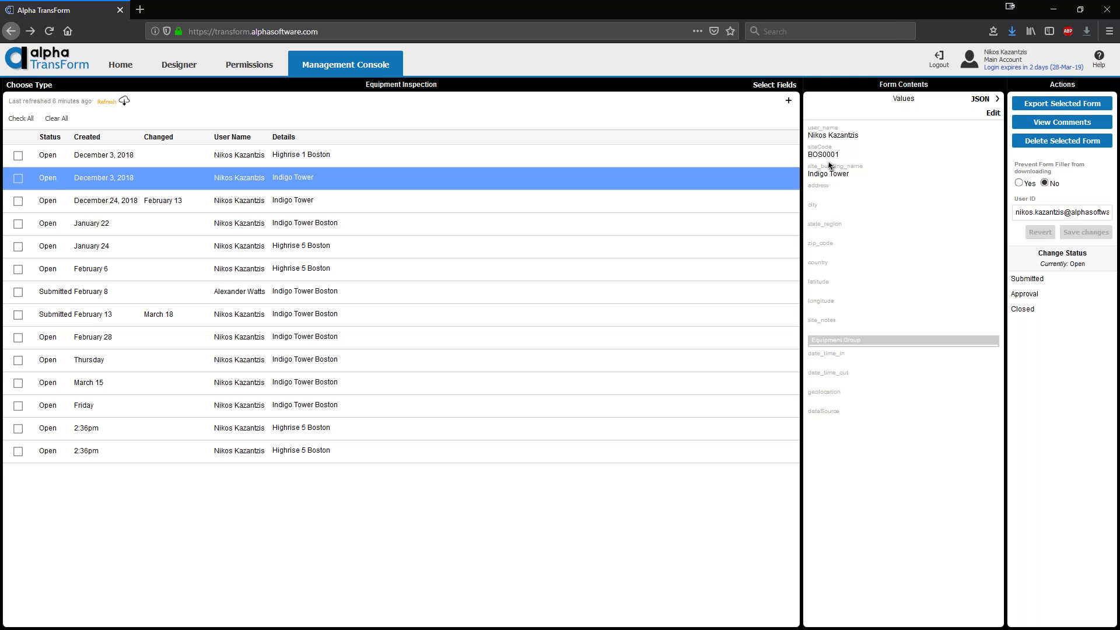
{"action": "left_click", "coordinate": [328, 229]}
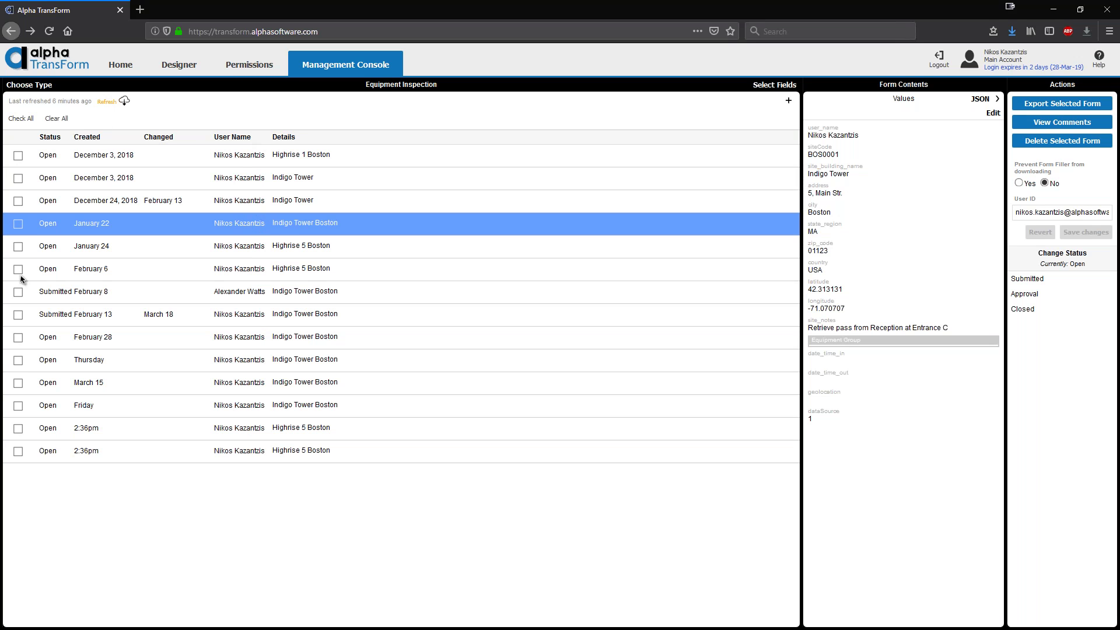
Add the city field to the entries in the Equipment Inspection form list
{"action": "left_click", "coordinate": [774, 87]}
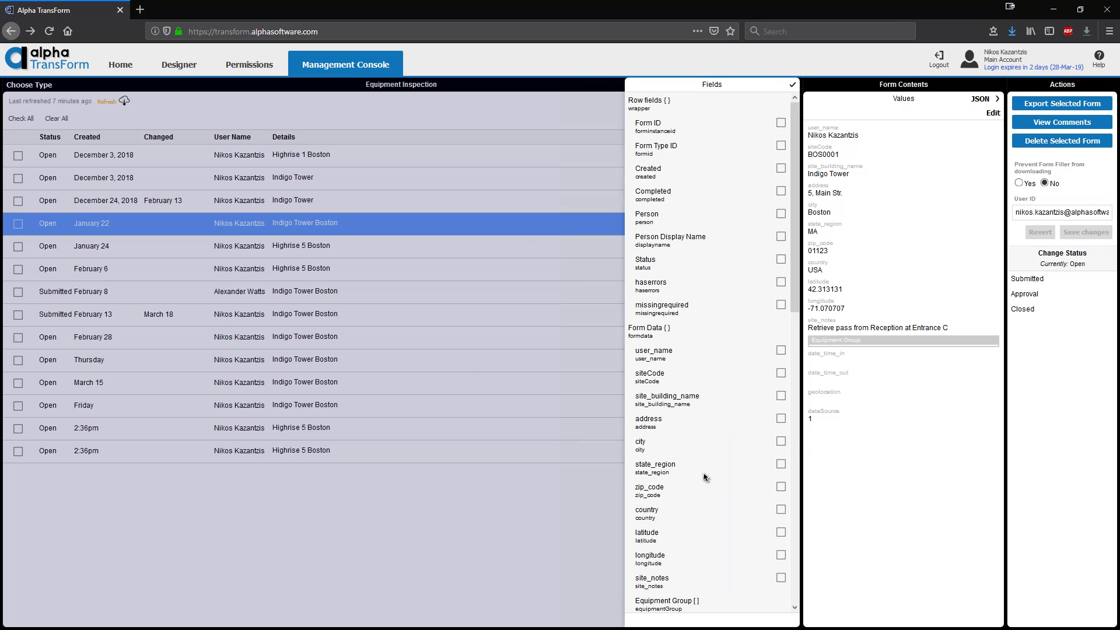
{"action": "left_click", "coordinate": [781, 441]}
{"action": "left_click", "coordinate": [792, 85]}
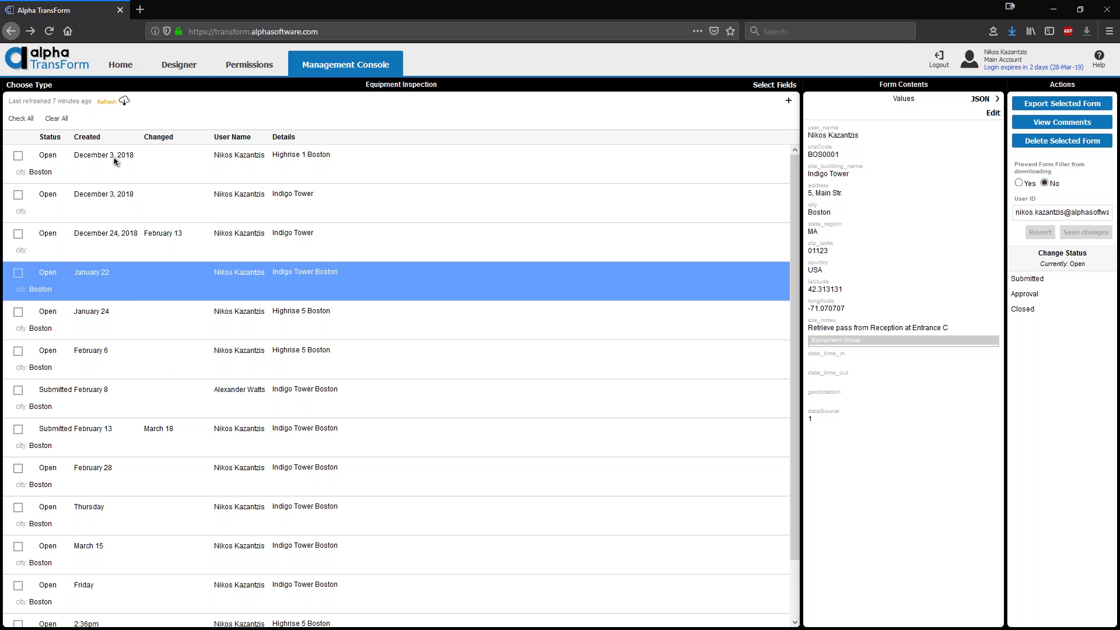
Remove the city field from the entries in the Equipment Inspection form list
{"action": "left_click", "coordinate": [780, 87]}
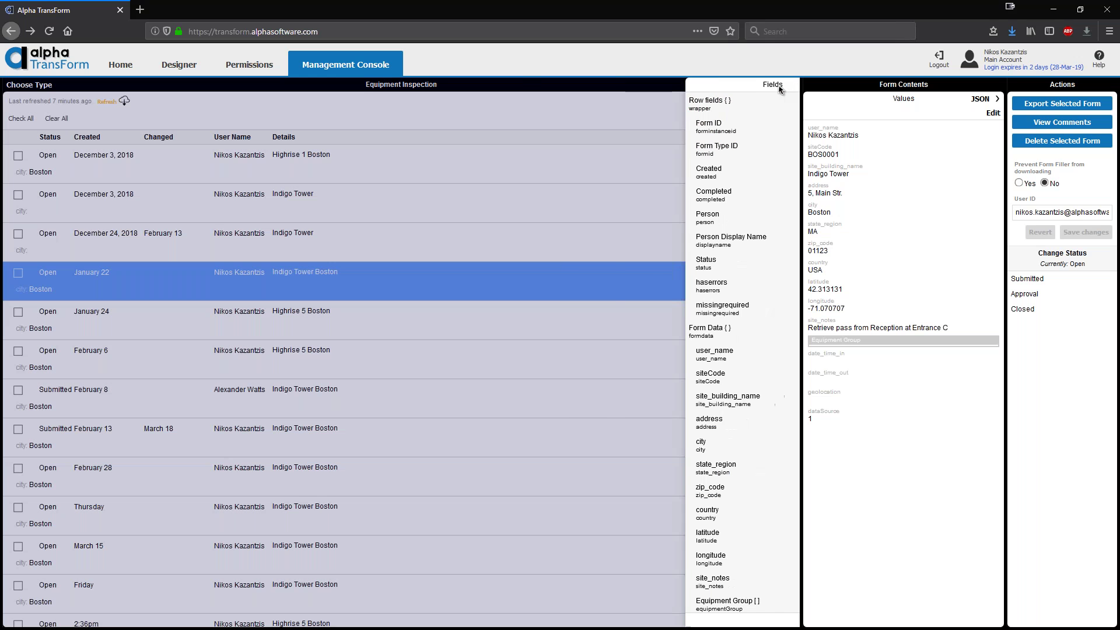
{"action": "left_click", "coordinate": [781, 442]}
{"action": "left_click", "coordinate": [793, 85]}
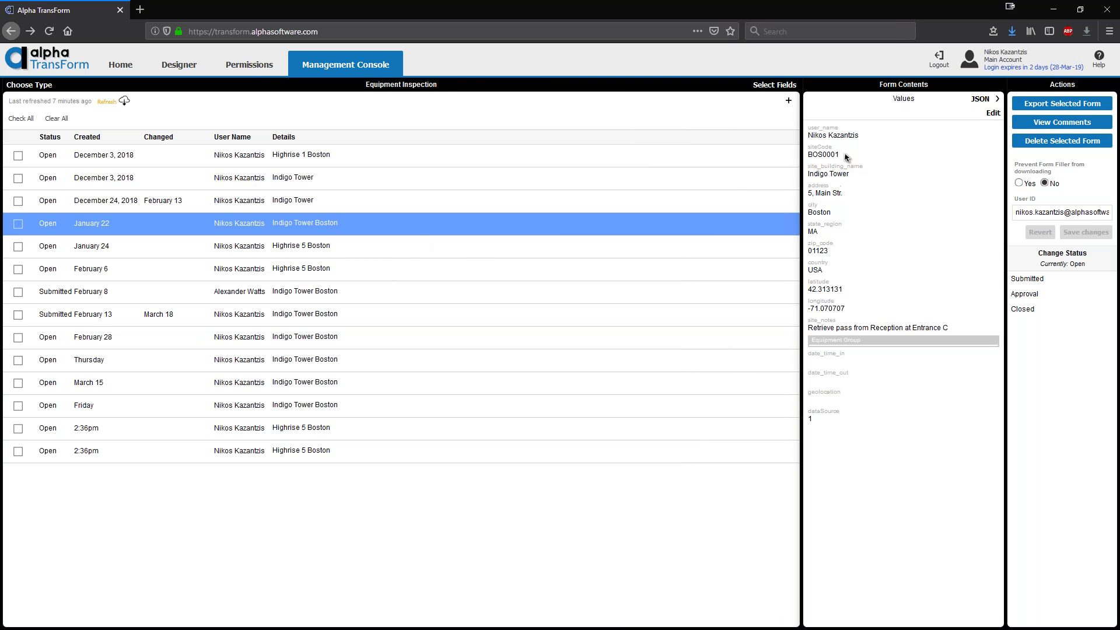
Examine the form contents of the February 6 Highrise 5 Boston and December 3 Highrise 1 Boston inspections, including their equipment groups
{"action": "left_click", "coordinate": [397, 249]}
{"action": "left_click", "coordinate": [394, 270]}
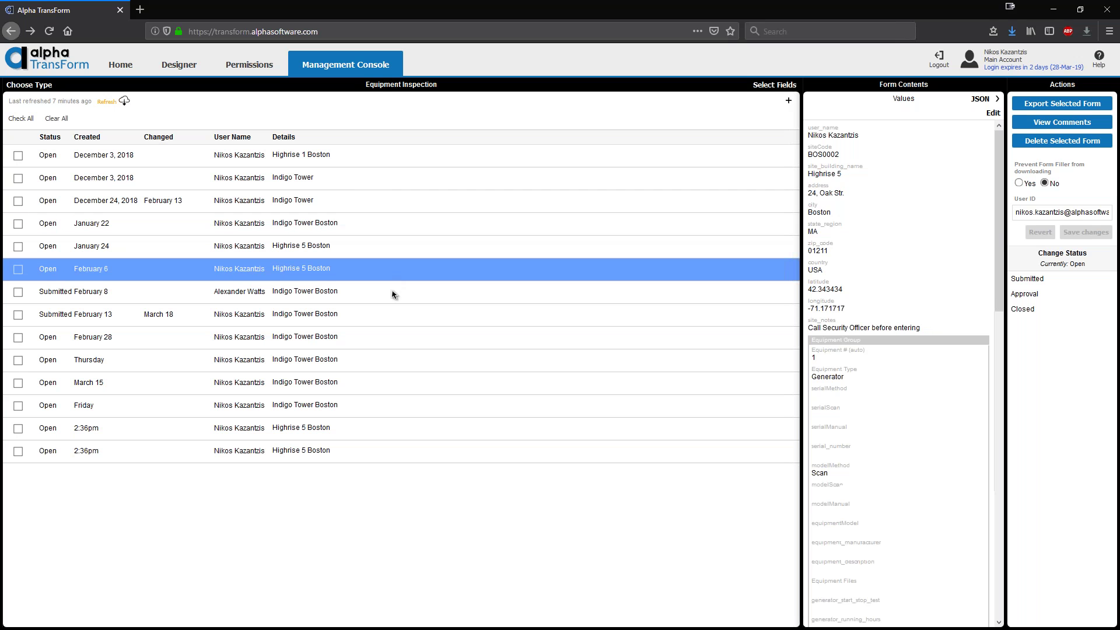
{"action": "scroll", "coordinate": [942, 355], "scroll_direction": "down", "scroll_amount": 6}
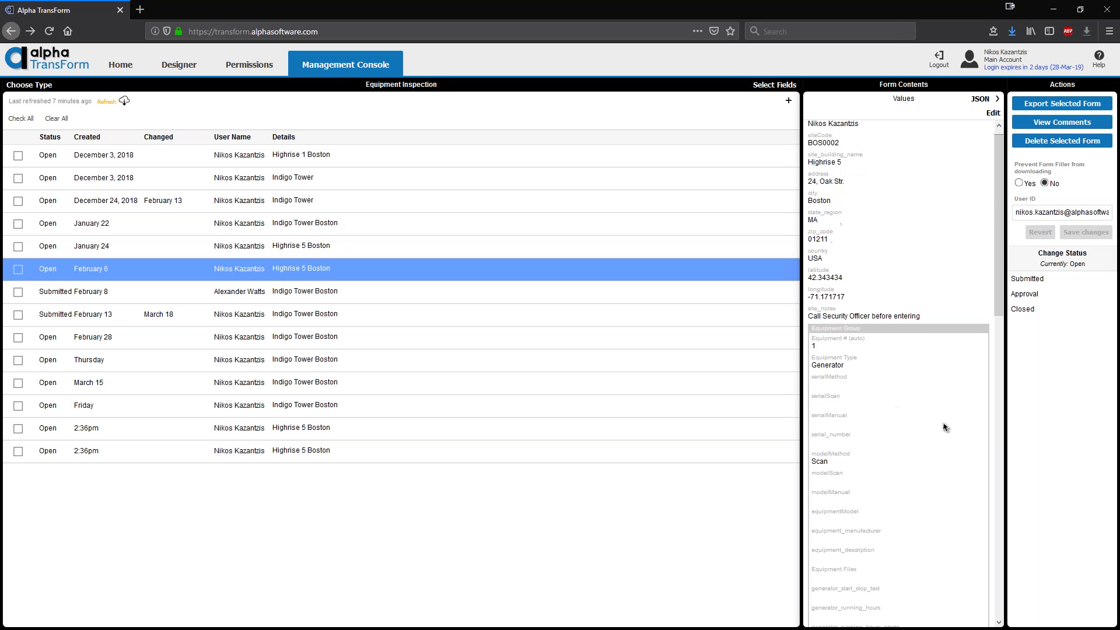
{"action": "left_click", "coordinate": [393, 162]}
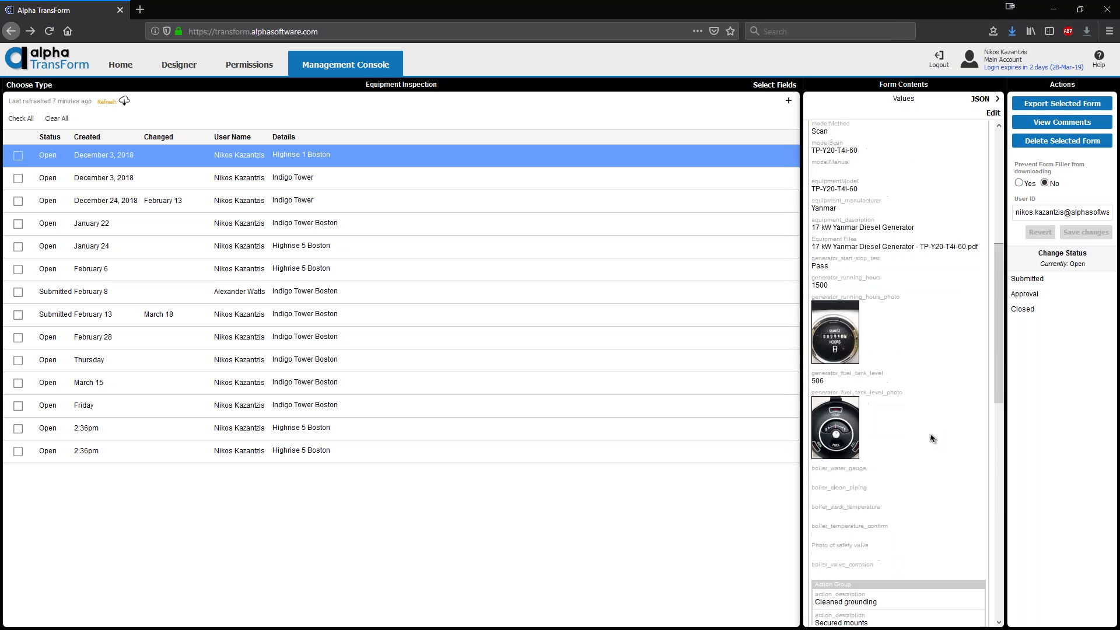
Check only the December 3 Highrise 1 Boston form for export and review its Simple format preview
{"action": "left_click", "coordinate": [18, 156]}
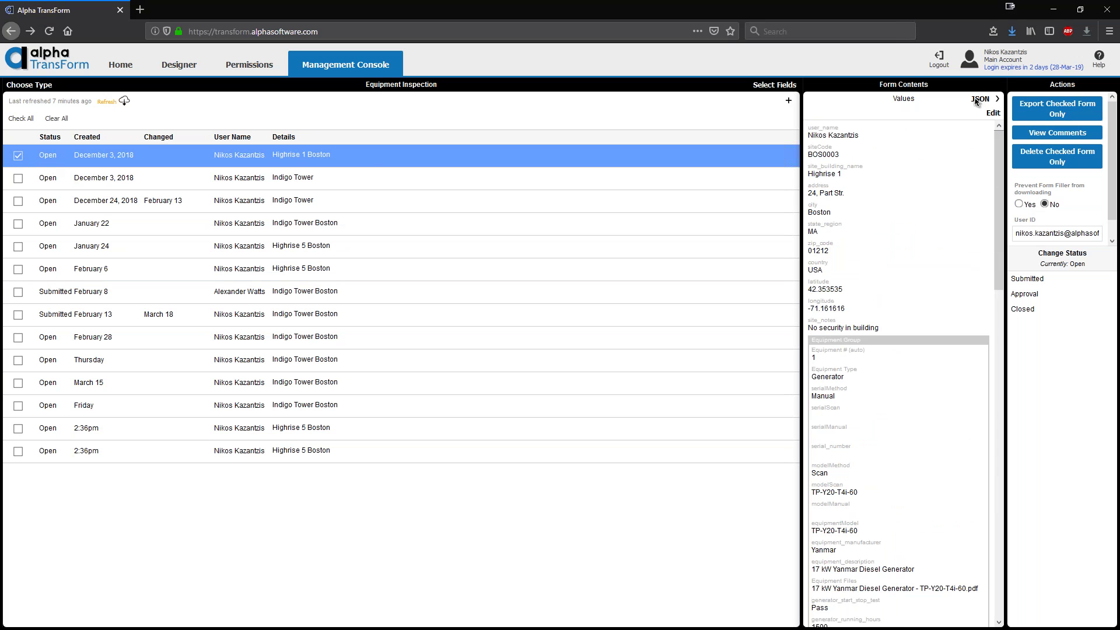
{"action": "left_click", "coordinate": [1034, 116]}
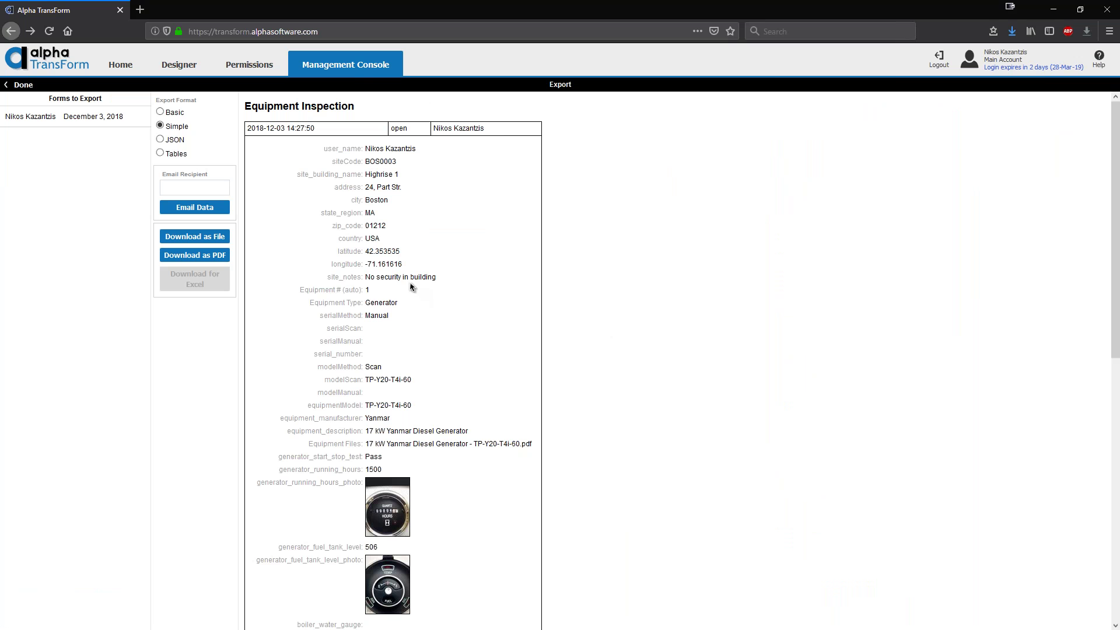
{"action": "scroll", "coordinate": [431, 419], "scroll_direction": "down", "scroll_amount": 5}
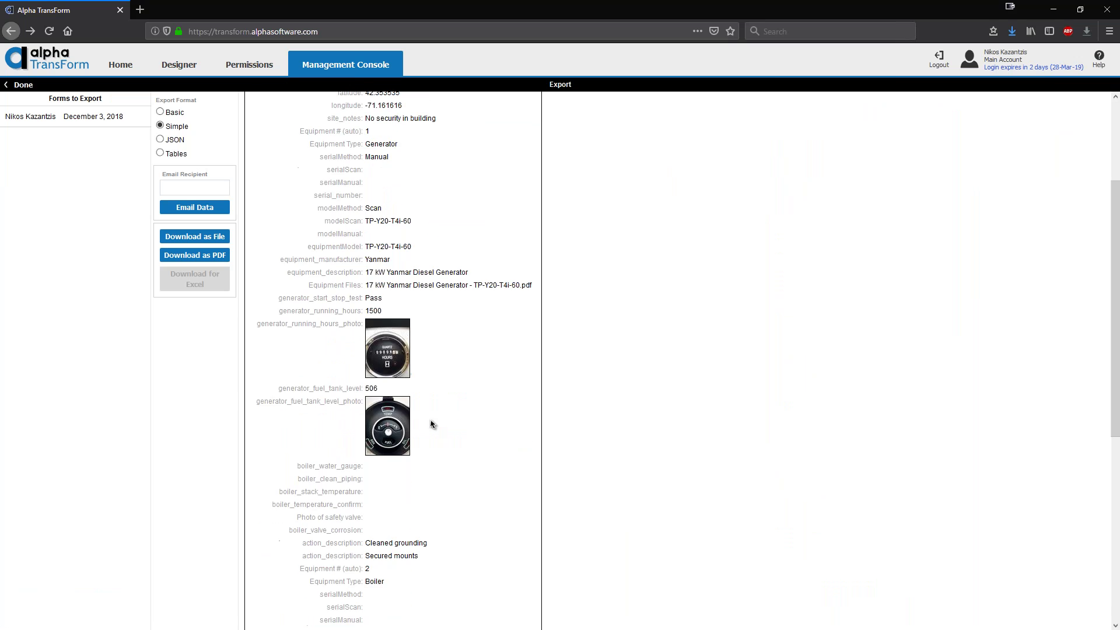
{"action": "scroll", "coordinate": [437, 442], "scroll_direction": "down", "scroll_amount": 3}
{"action": "scroll", "coordinate": [445, 473], "scroll_direction": "up", "scroll_amount": 8}
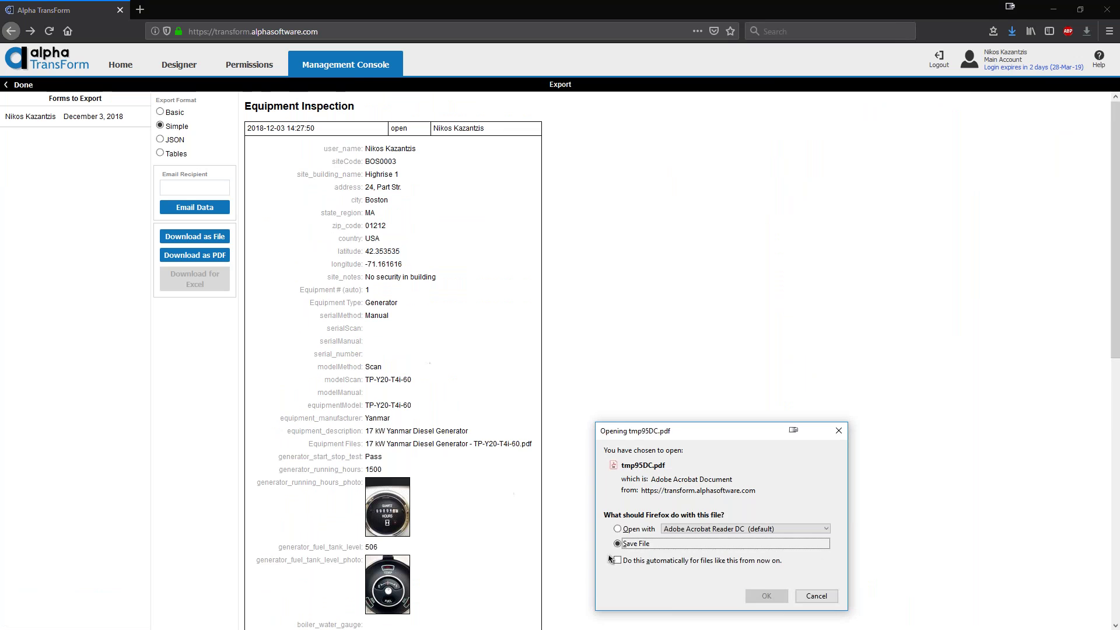
Download the exported form as a PDF opened with Adobe Acrobat Reader DC, and return to the form list after viewing it
{"action": "left_click", "coordinate": [618, 529]}
{"action": "left_click", "coordinate": [767, 595]}
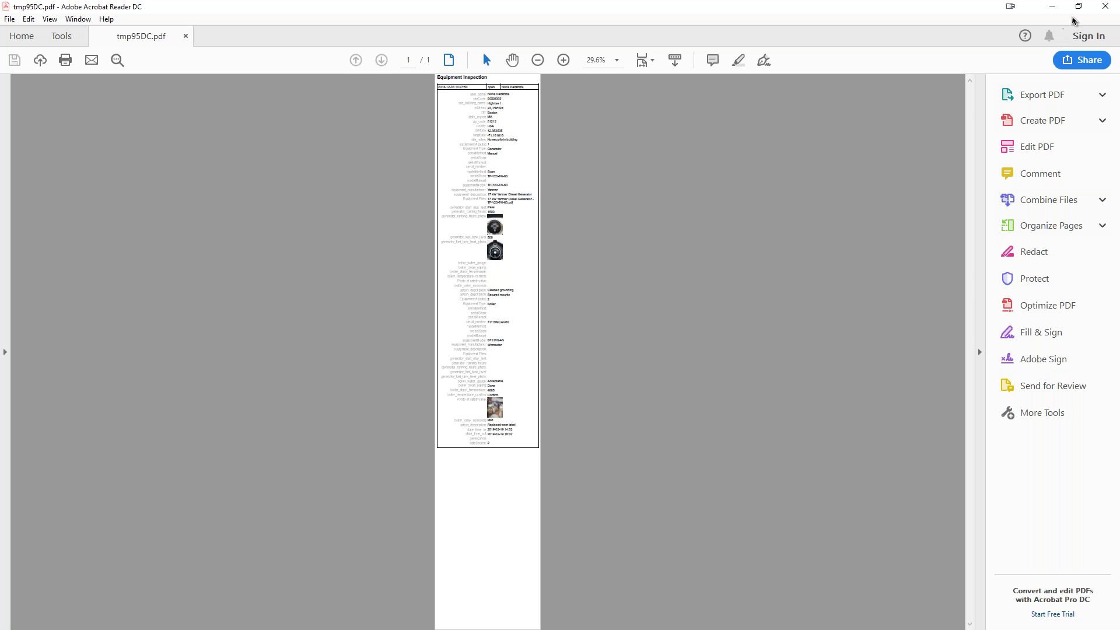
{"action": "left_click", "coordinate": [1103, 8]}
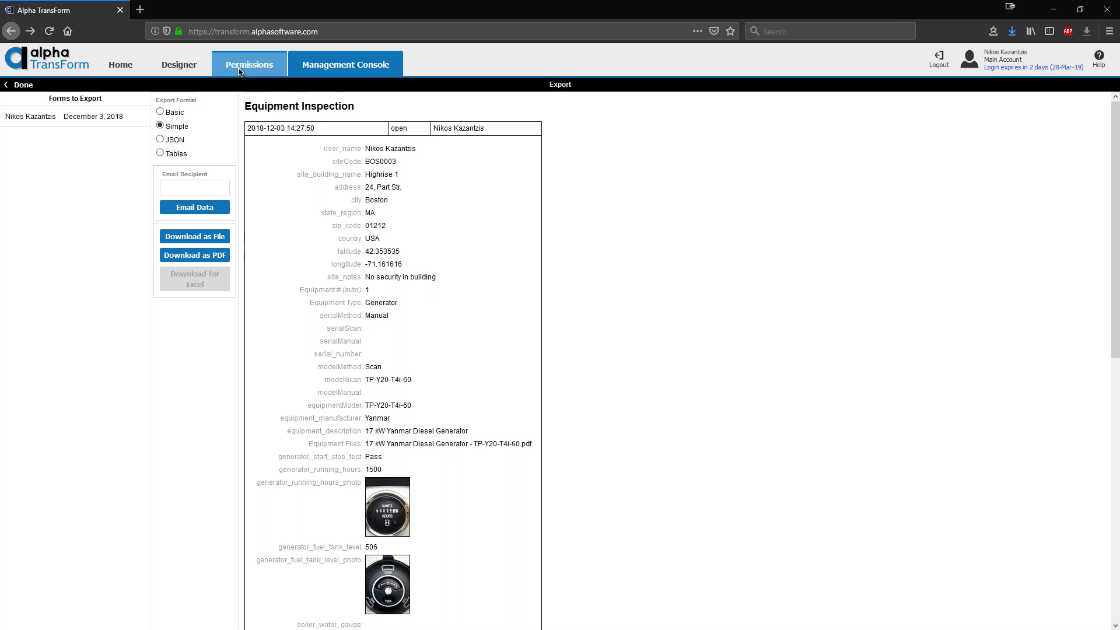
{"action": "left_click", "coordinate": [21, 85]}
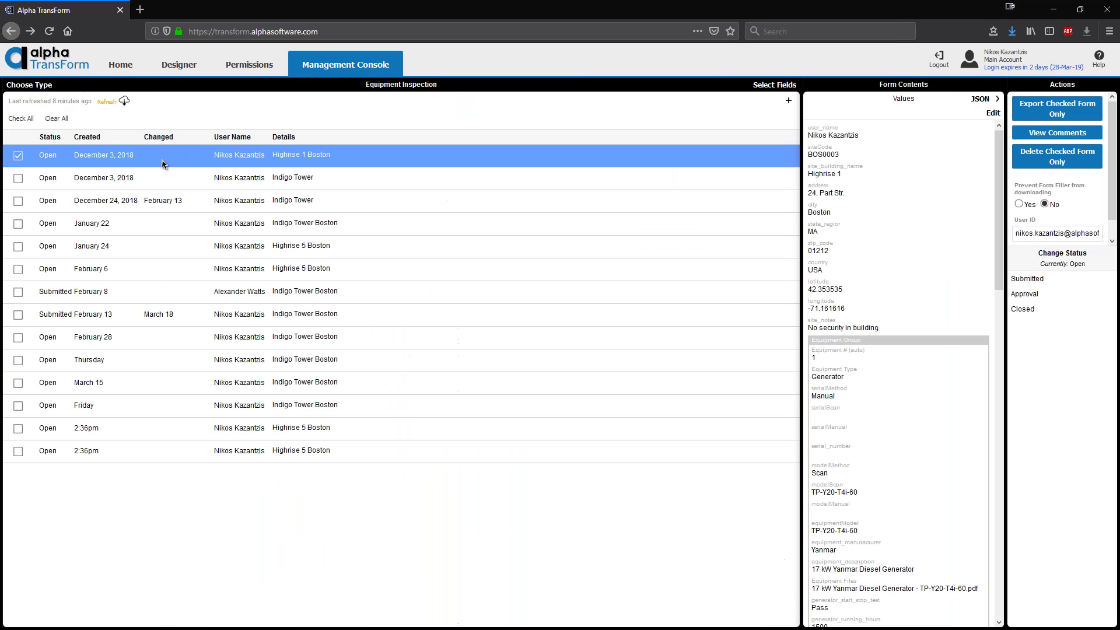
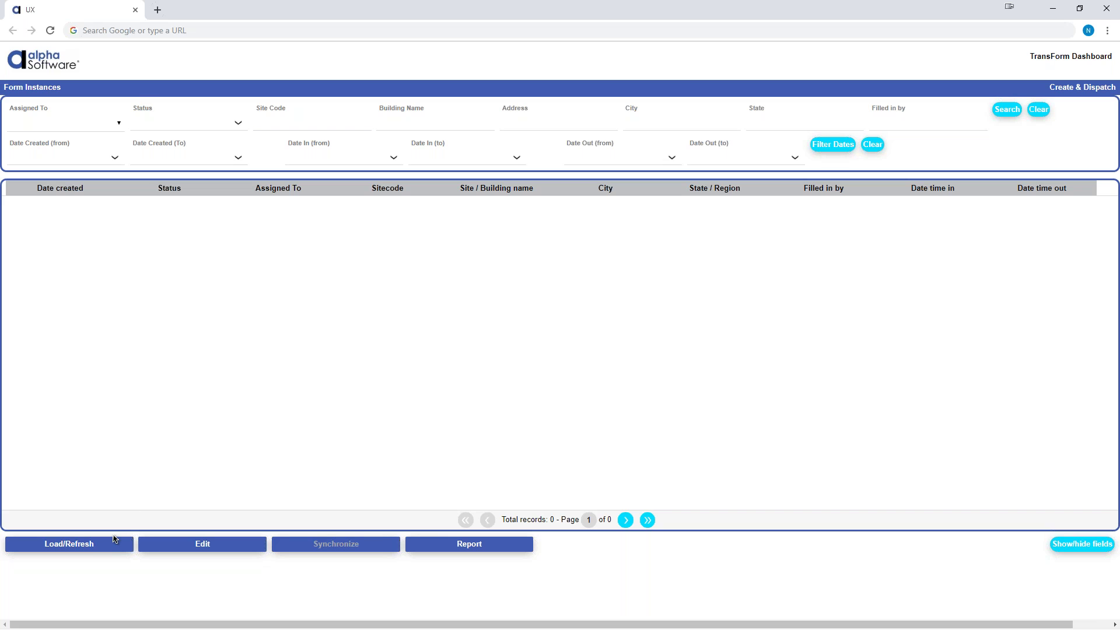
Load the form instances in the TransForm Dashboard and search for the second user's forms with the status submitted
{"action": "left_click", "coordinate": [79, 545]}
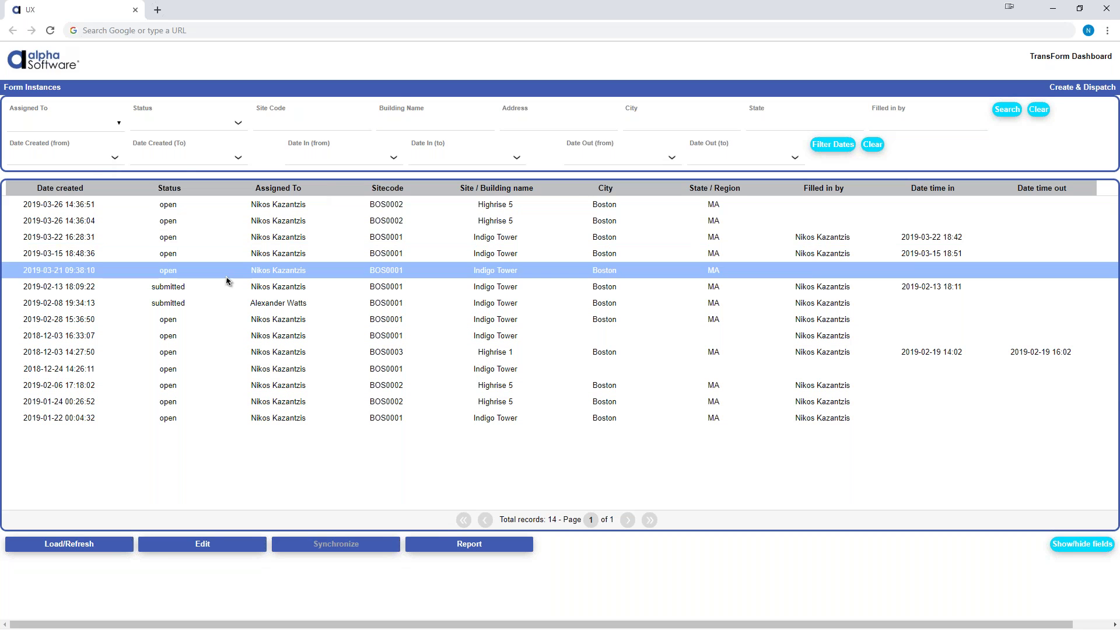
{"action": "left_click", "coordinate": [119, 124]}
{"action": "left_click", "coordinate": [49, 156]}
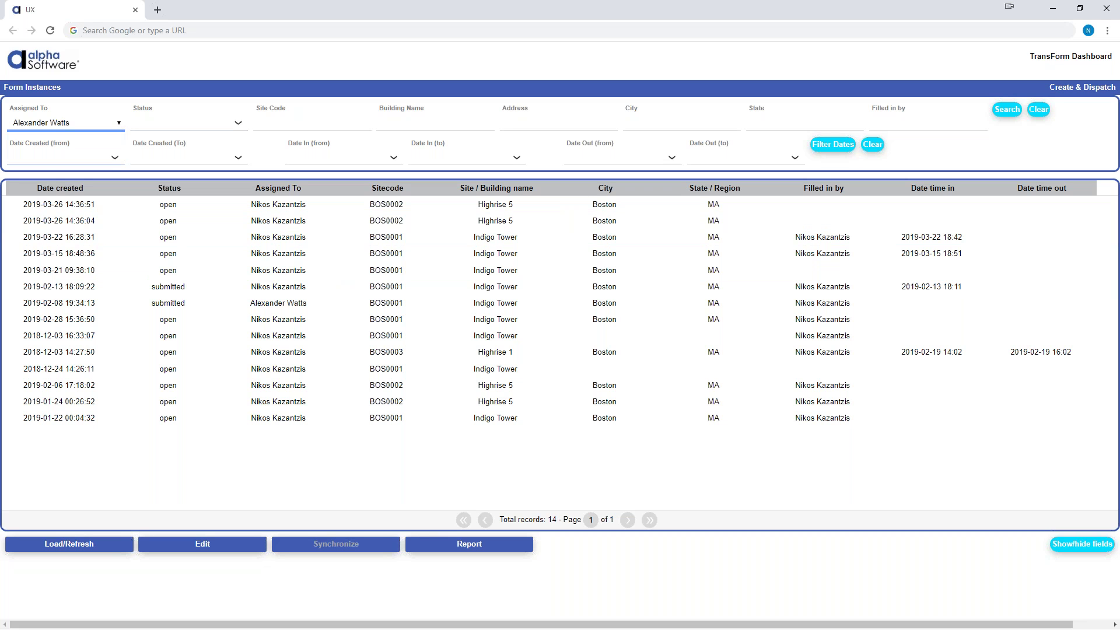
{"action": "left_click", "coordinate": [119, 127]}
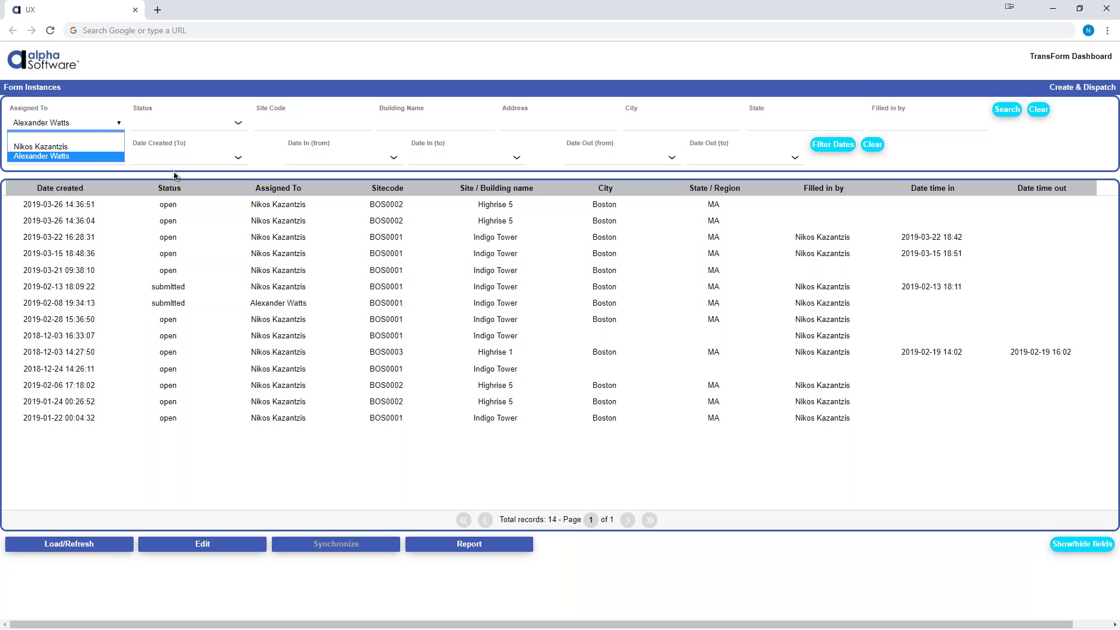
{"action": "left_click", "coordinate": [46, 157]}
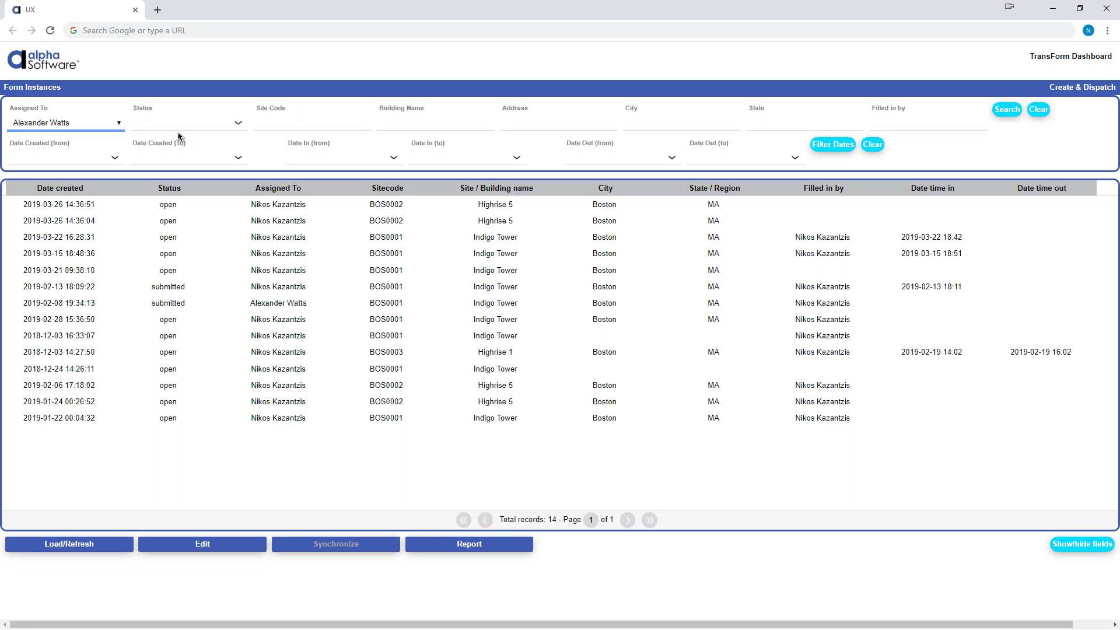
{"action": "left_click", "coordinate": [237, 123]}
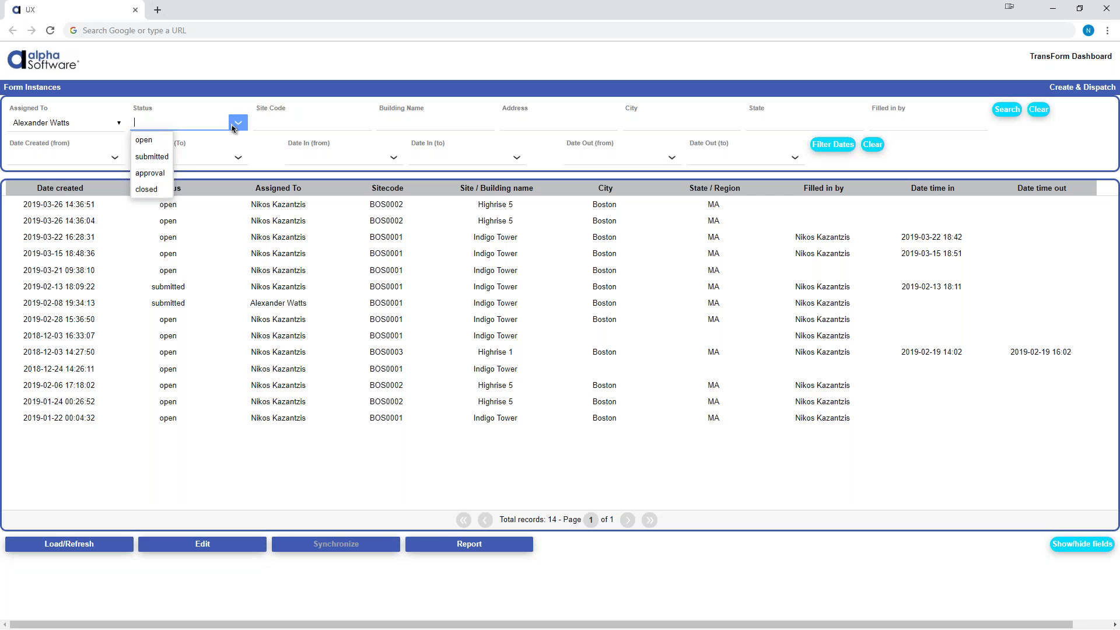
{"action": "left_click", "coordinate": [149, 155]}
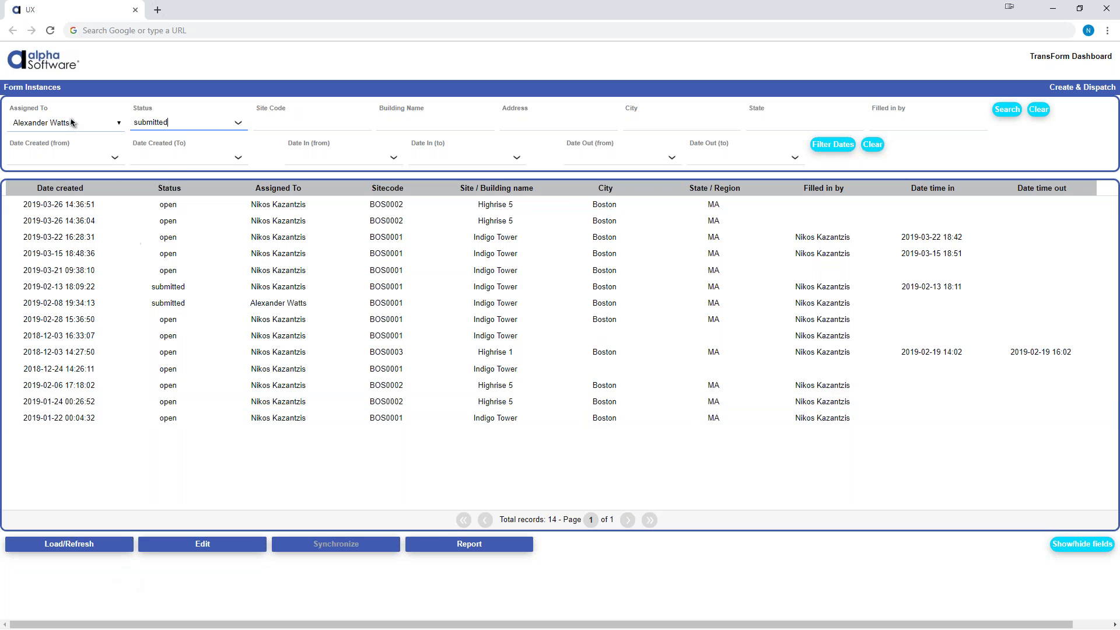
{"action": "left_click", "coordinate": [1005, 113]}
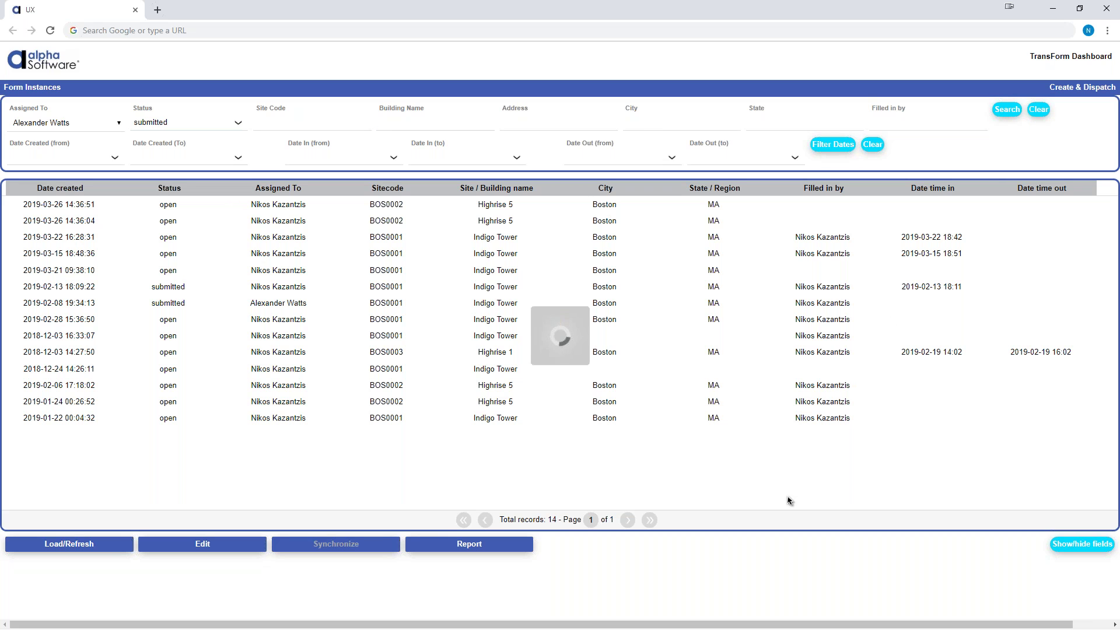
{"action": "left_click", "coordinate": [805, 202]}
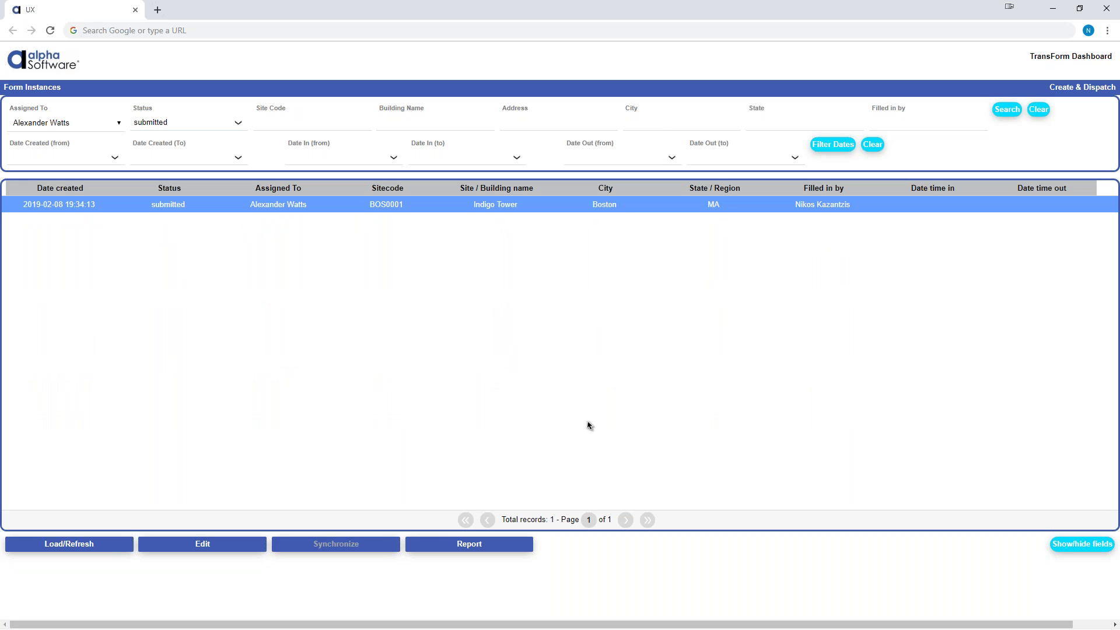
Clear the search filters in the dashboard and refresh the list of forms in the SM-T320 tablet window
{"action": "left_click", "coordinate": [1038, 109]}
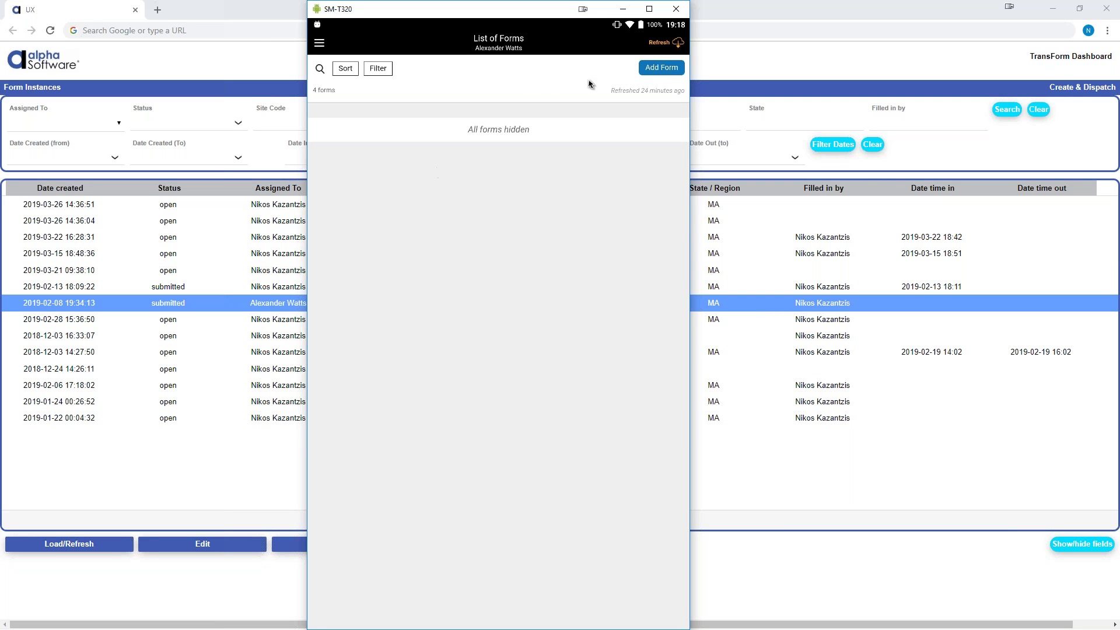
{"action": "left_click", "coordinate": [661, 46]}
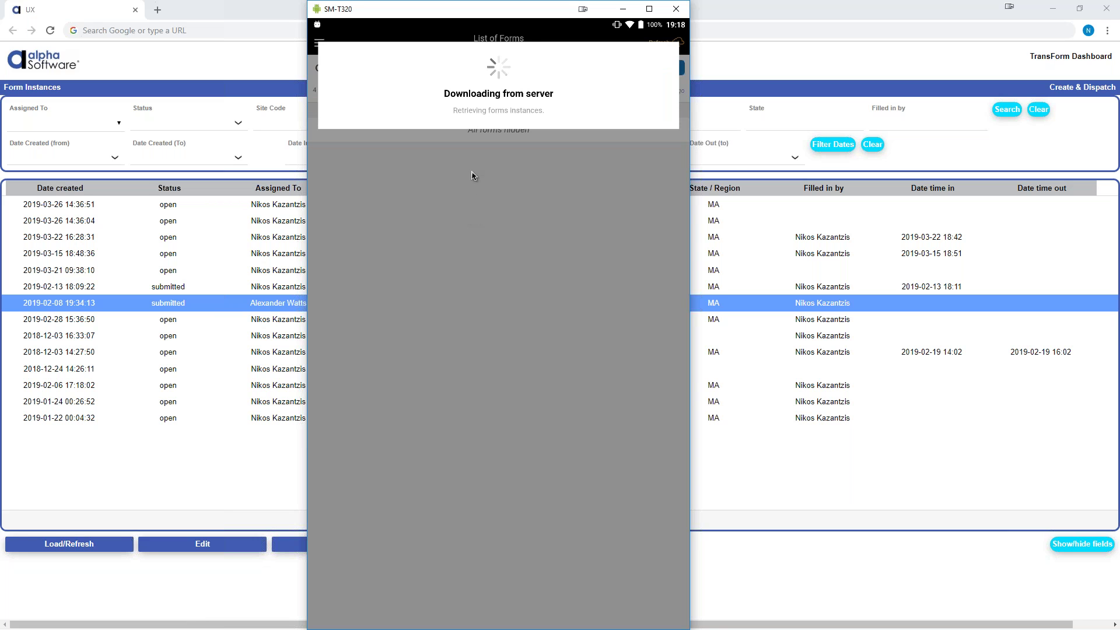
{"action": "left_click_drag", "start_coordinate": [467, 13], "coordinate": [506, 13]}
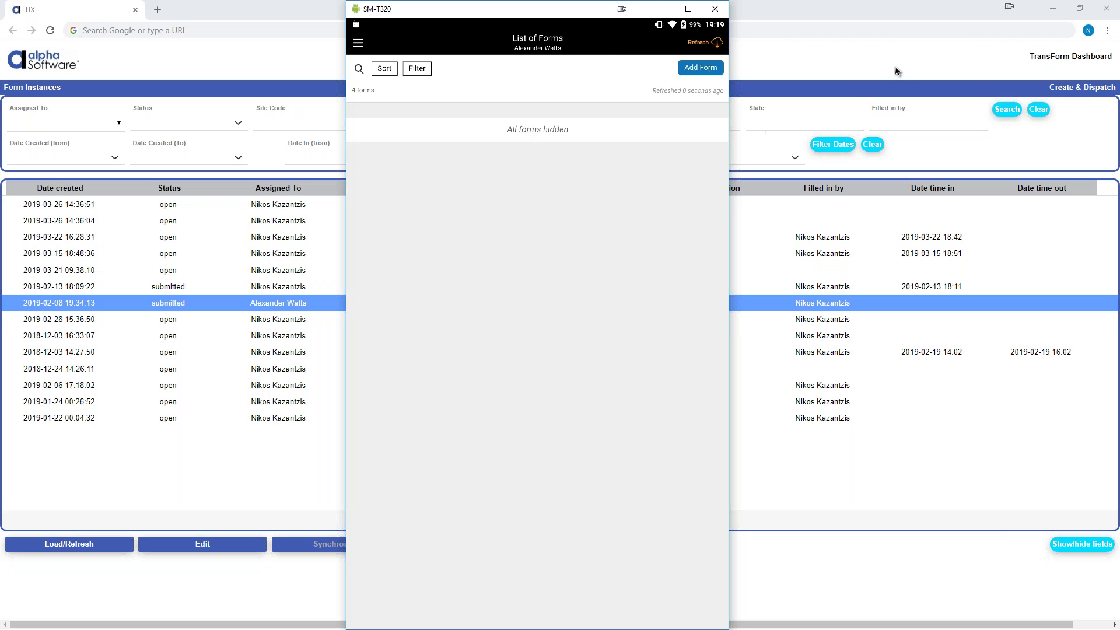
Return to the TransForm Dashboard and load the users and form types under Create & Dispatch
{"action": "left_click", "coordinate": [920, 46]}
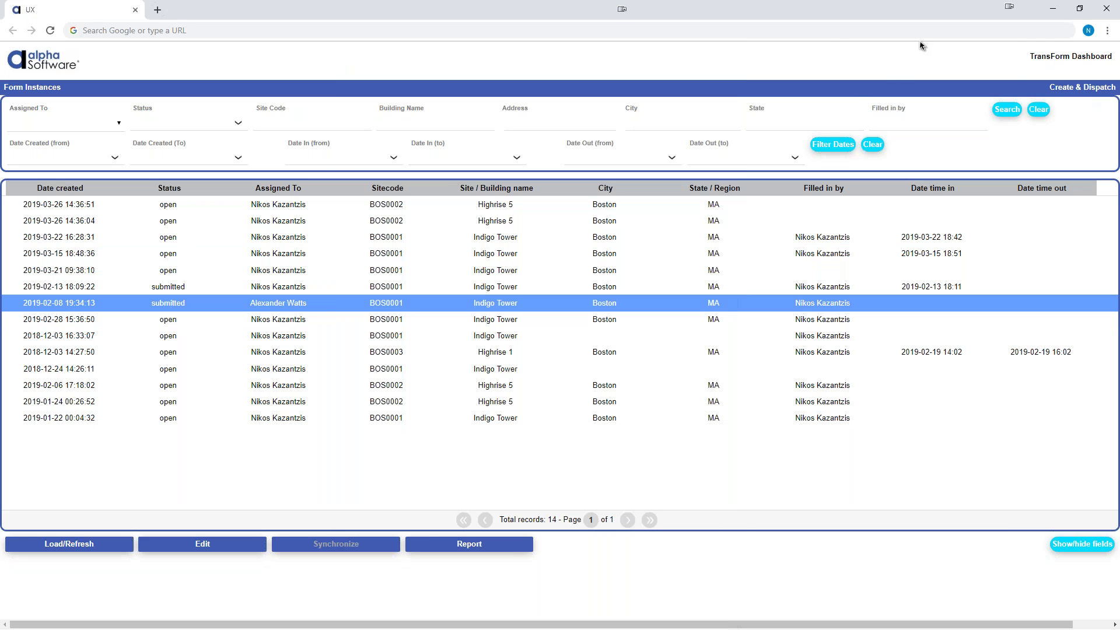
{"action": "left_click", "coordinate": [1086, 89]}
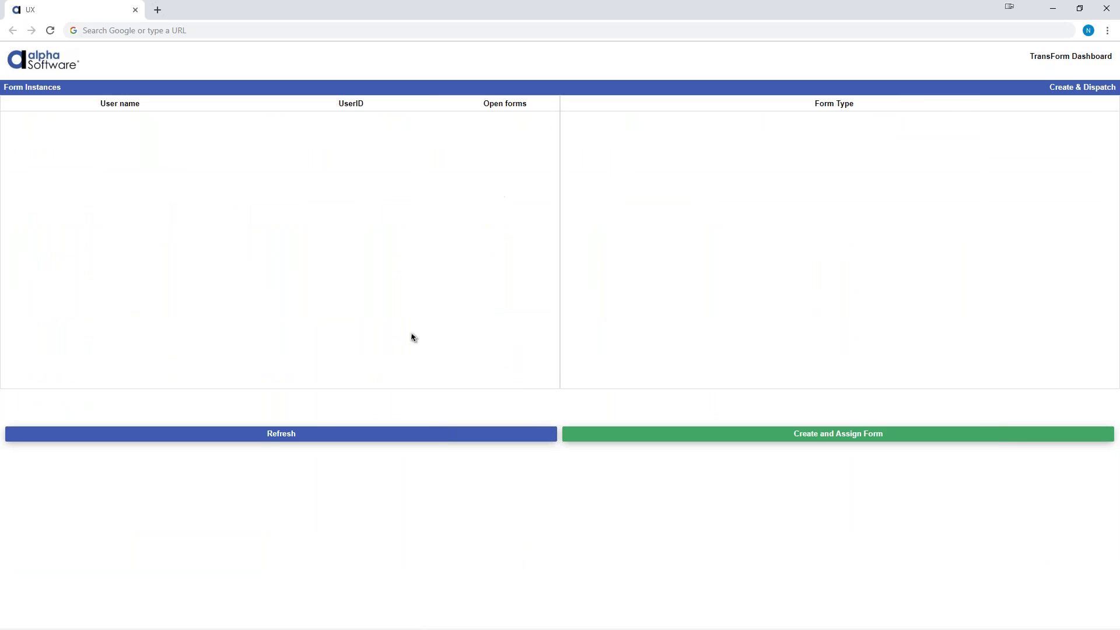
{"action": "left_click", "coordinate": [276, 439]}
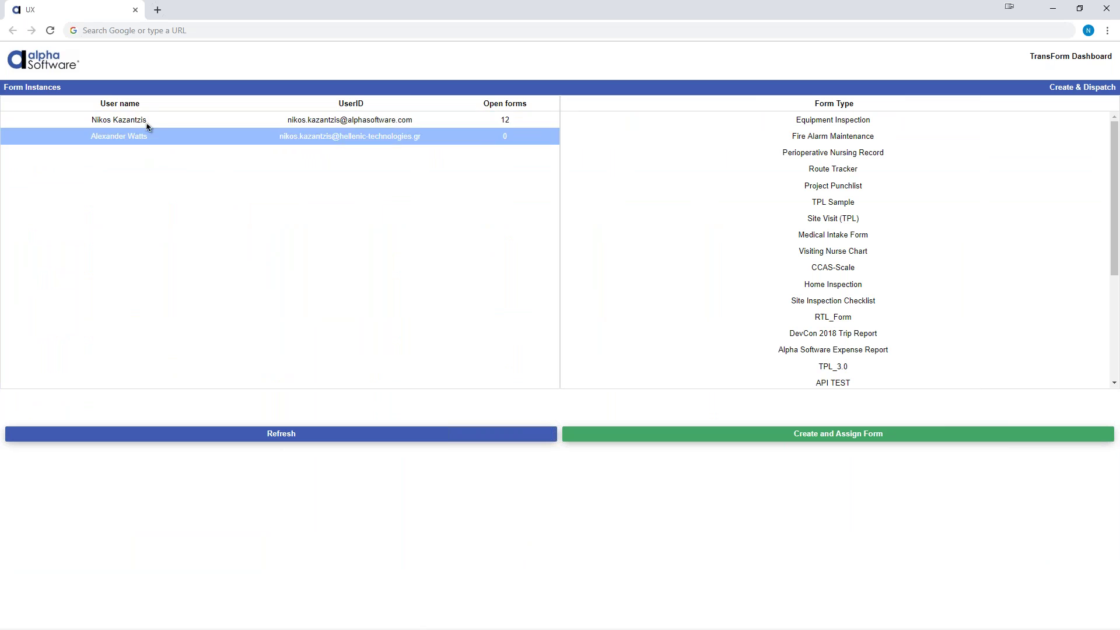
Examine the users' open forms and the available form types under Create & Dispatch, checking them against the form instances list
{"action": "left_click", "coordinate": [142, 120]}
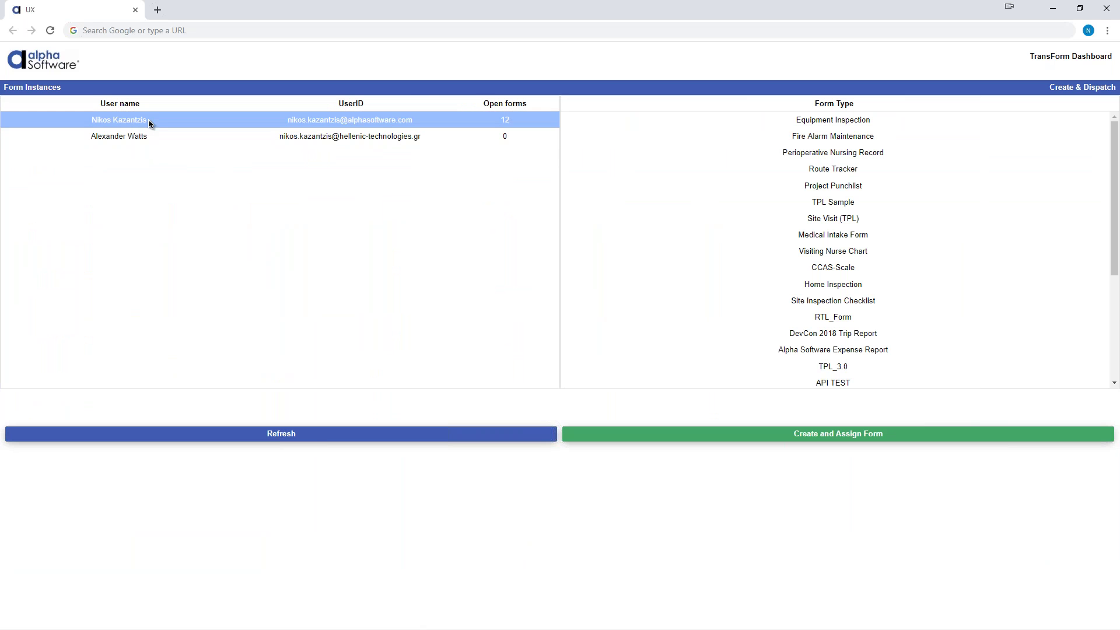
{"action": "left_click", "coordinate": [154, 136]}
{"action": "left_click", "coordinate": [164, 119]}
{"action": "left_click", "coordinate": [177, 136]}
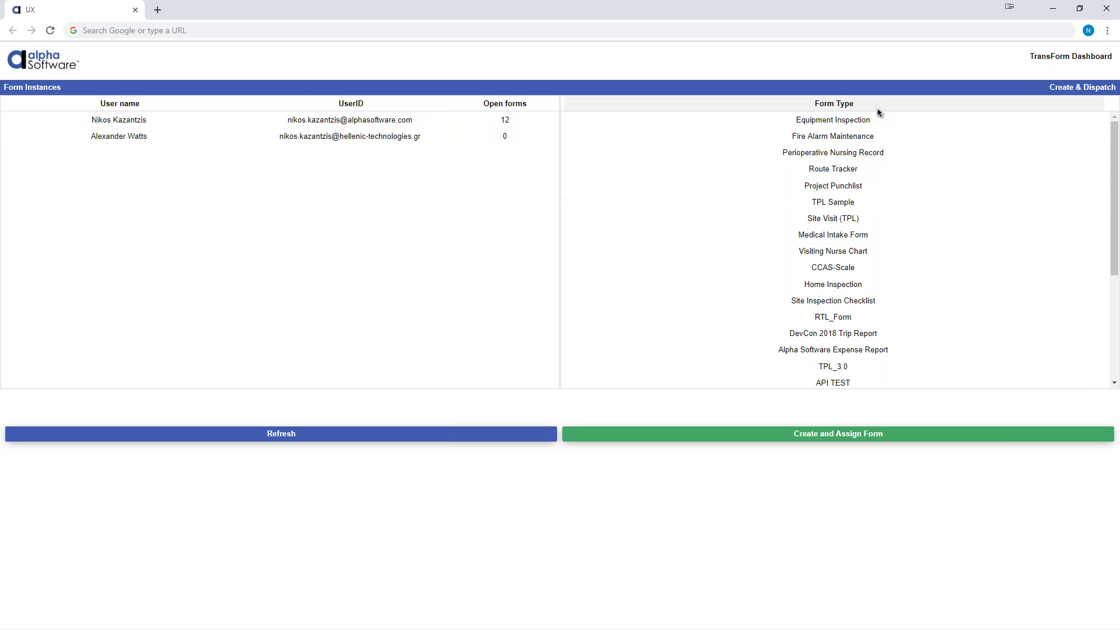
{"action": "scroll", "coordinate": [872, 355], "scroll_direction": "down", "scroll_amount": 2}
{"action": "scroll", "coordinate": [878, 187], "scroll_direction": "up", "scroll_amount": 2}
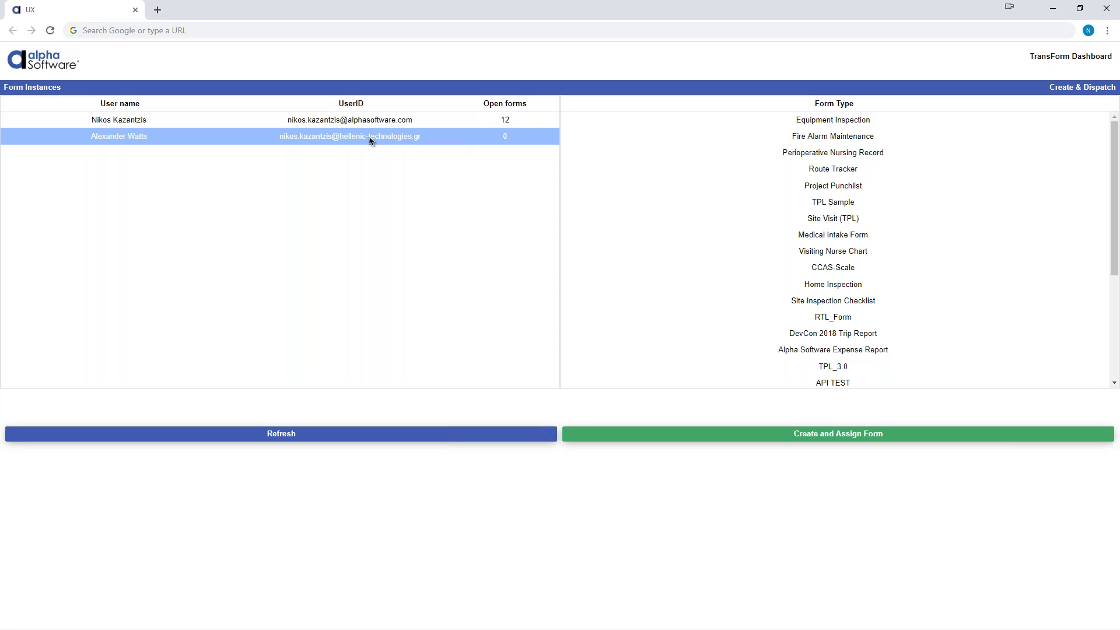
{"action": "left_click", "coordinate": [351, 125]}
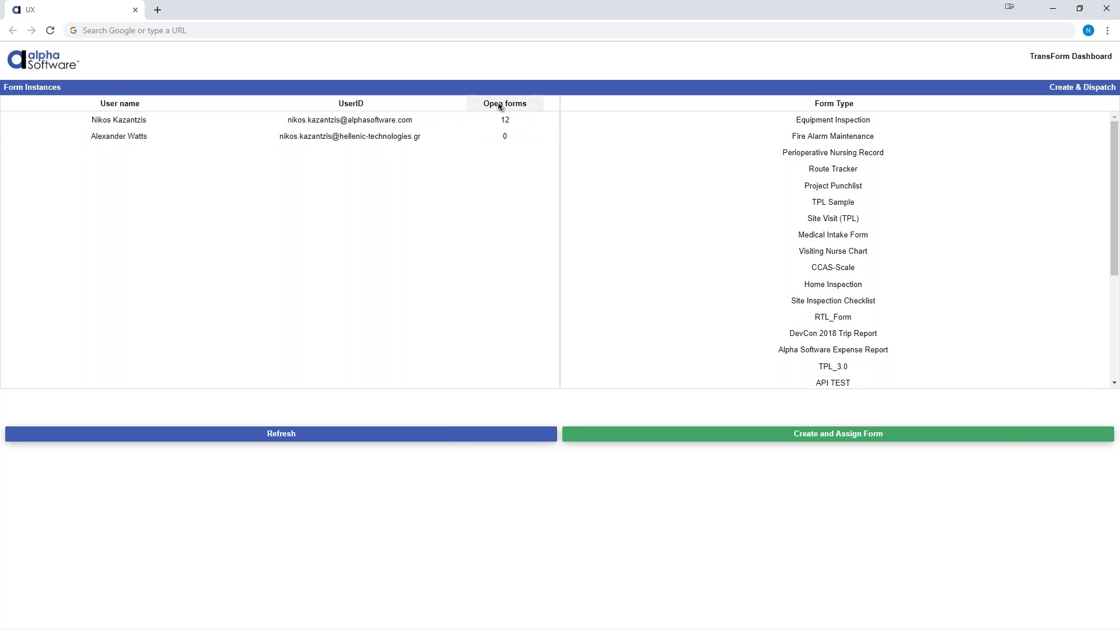
{"action": "left_click", "coordinate": [33, 92]}
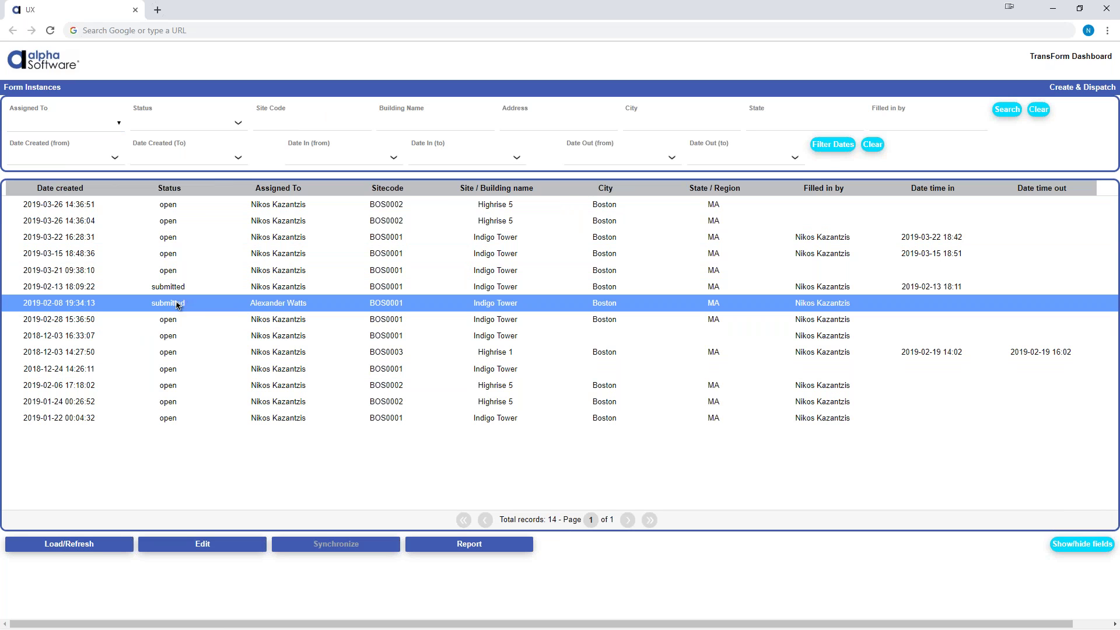
{"action": "left_click", "coordinate": [1083, 88]}
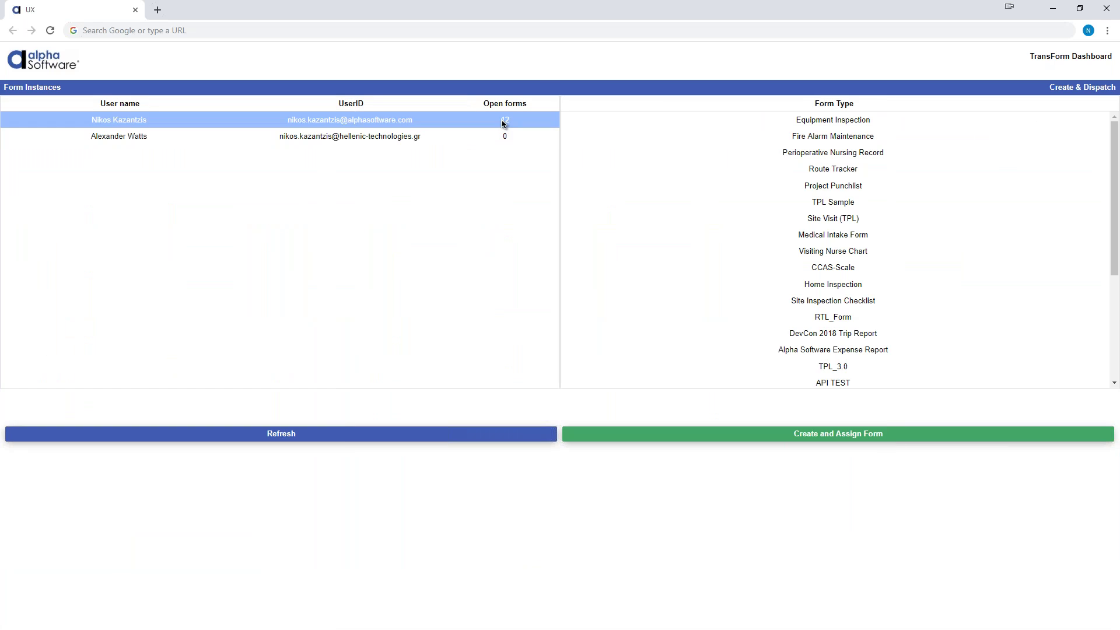
{"action": "left_click", "coordinate": [134, 121]}
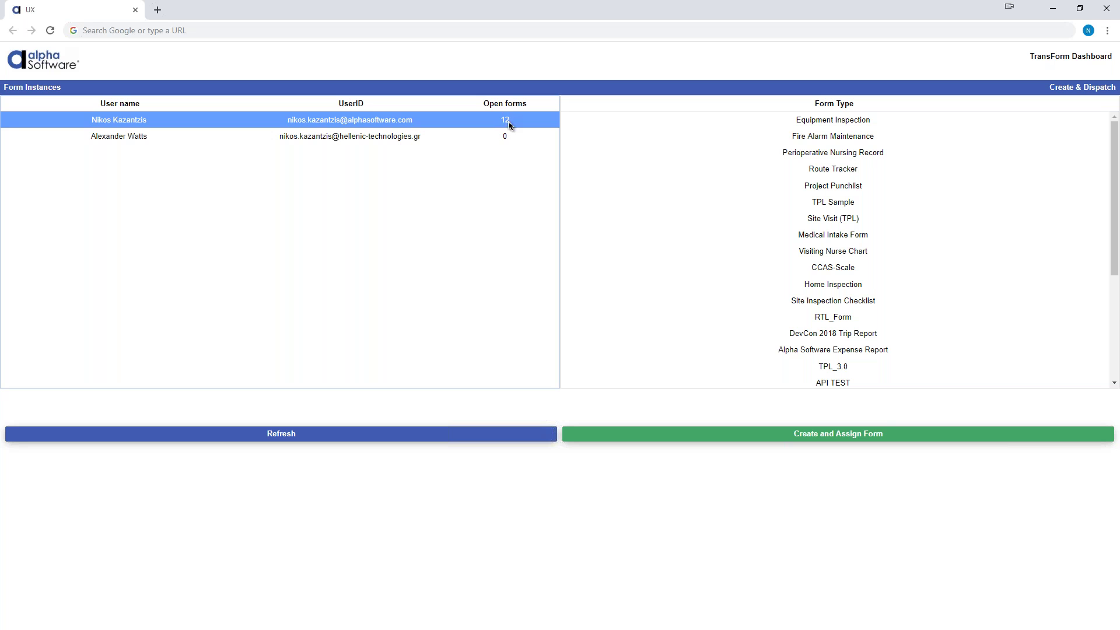
Create an Equipment Inspection form and assign it to the second user in the list
{"action": "left_click", "coordinate": [158, 142]}
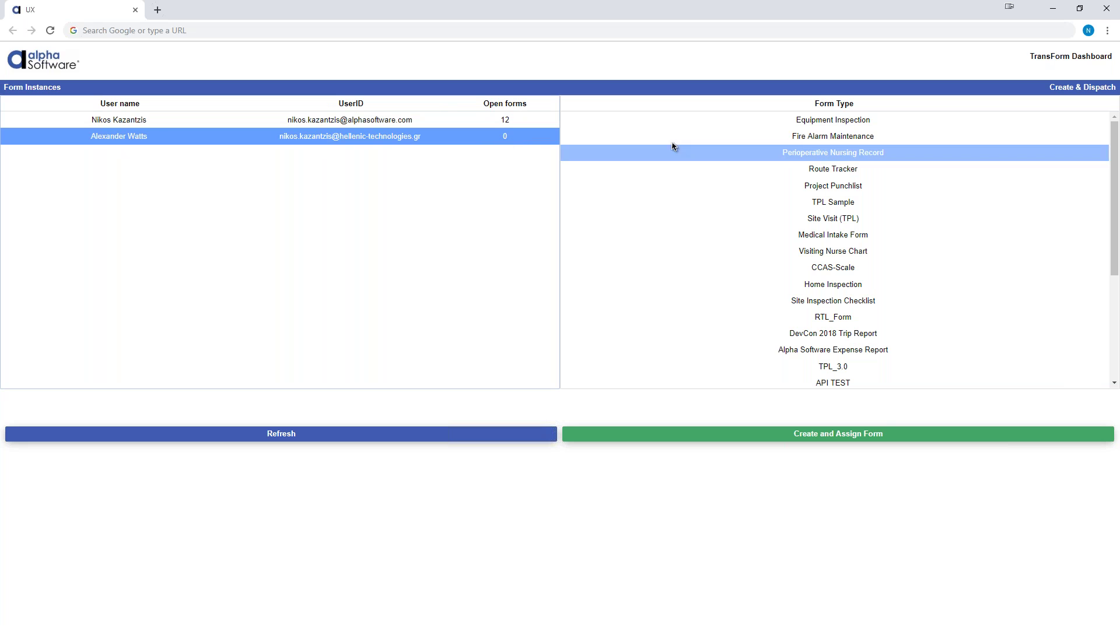
{"action": "left_click", "coordinate": [843, 124]}
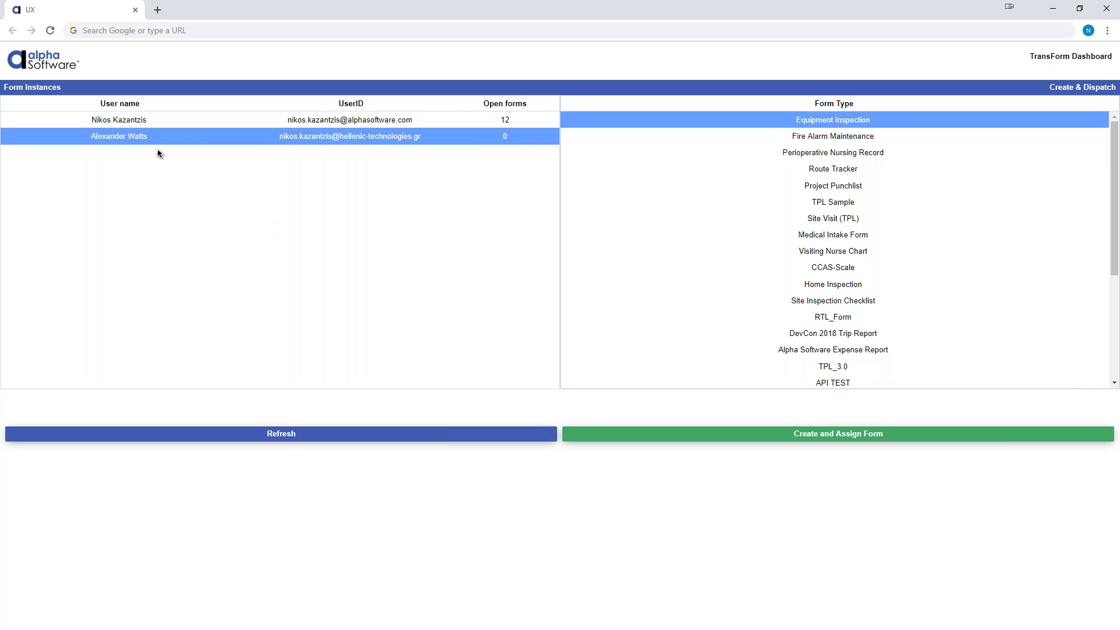
{"action": "left_click", "coordinate": [869, 135]}
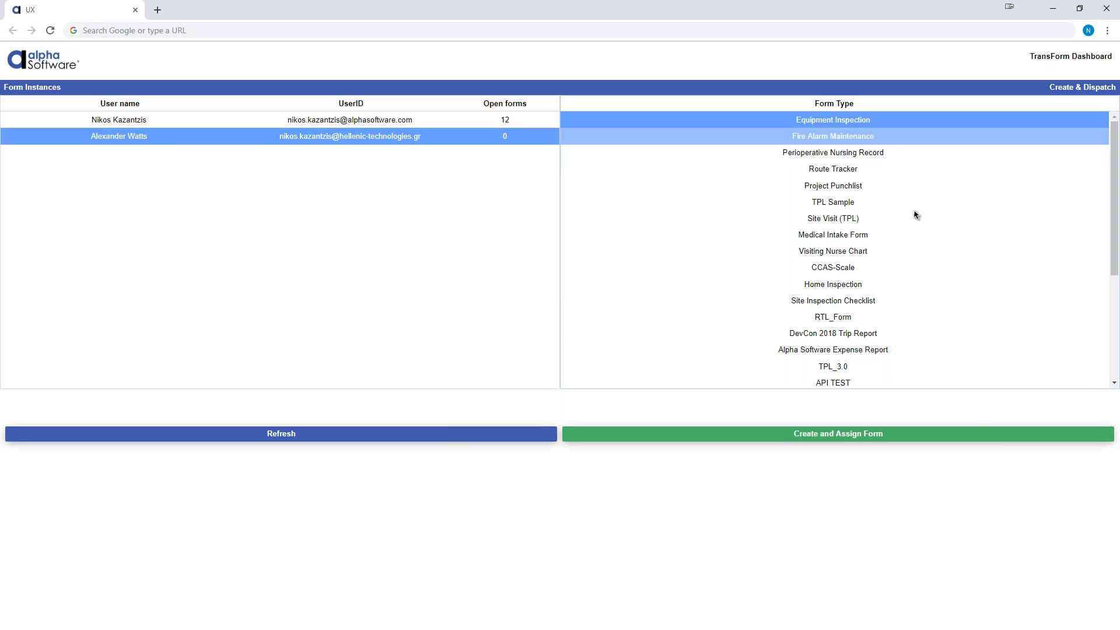
{"action": "left_click", "coordinate": [840, 437]}
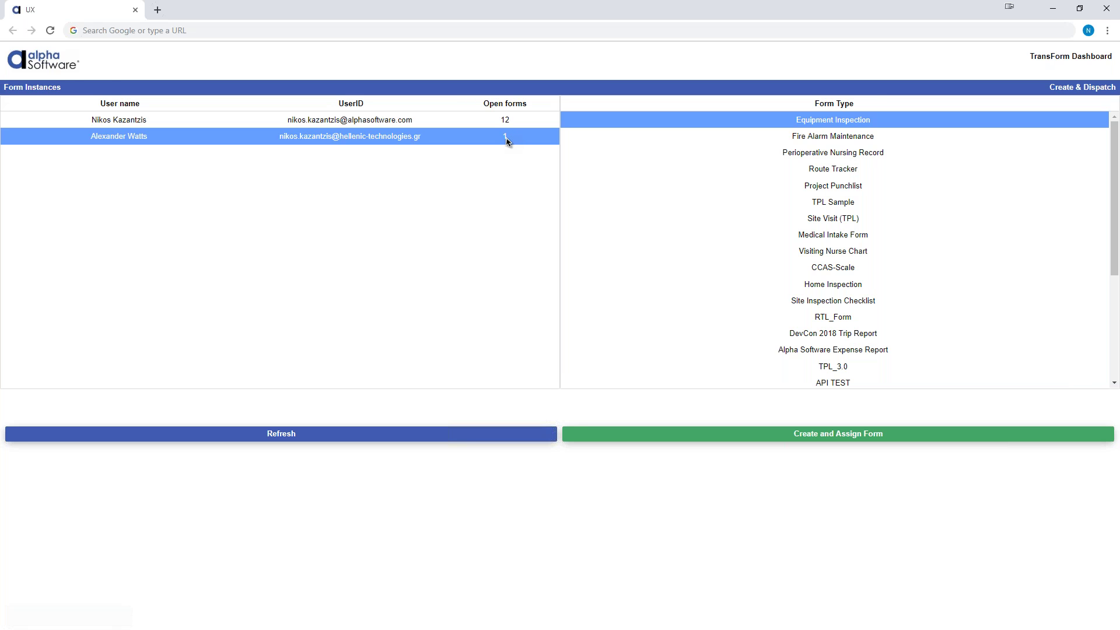
Open the newly assigned form instance for editing and check the users it can be assigned to
{"action": "left_click", "coordinate": [37, 87]}
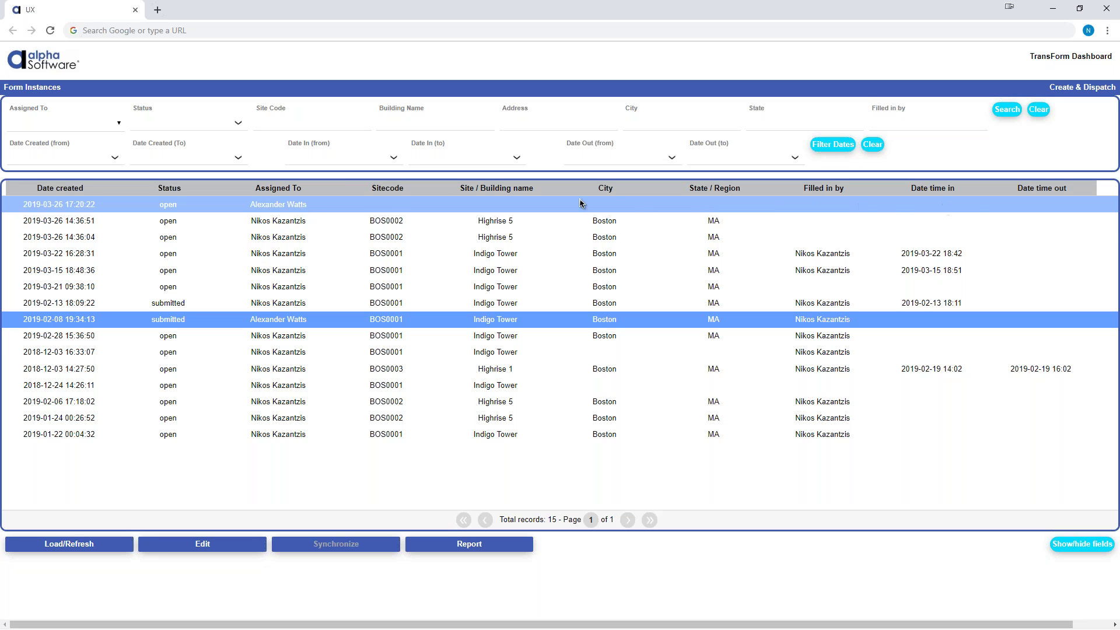
{"action": "left_click", "coordinate": [278, 209]}
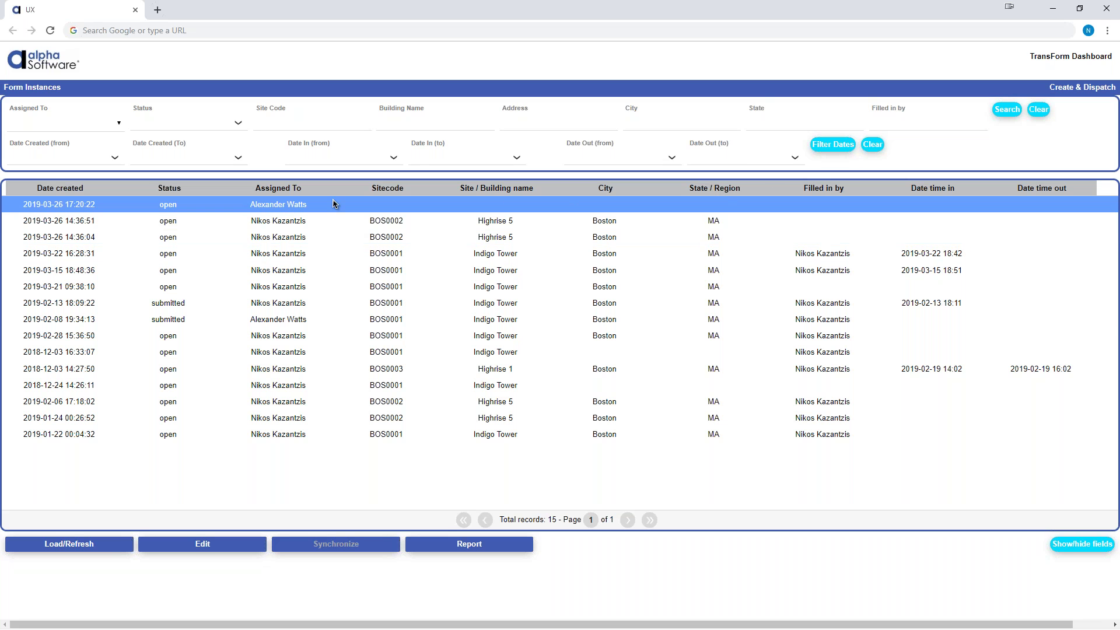
{"action": "left_click", "coordinate": [197, 545]}
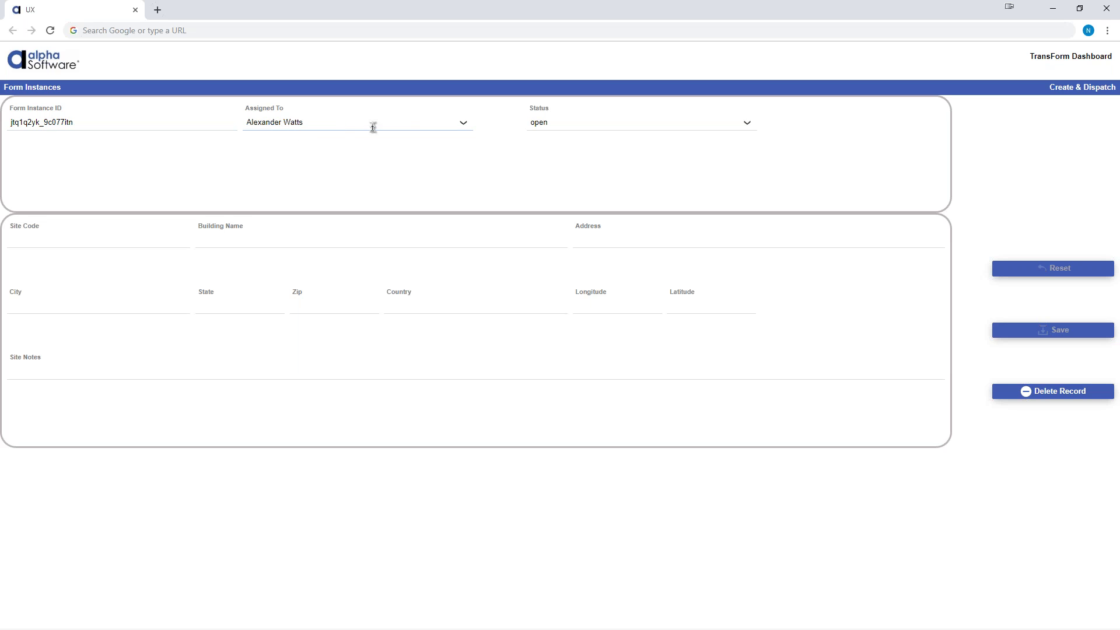
{"action": "left_click", "coordinate": [463, 124]}
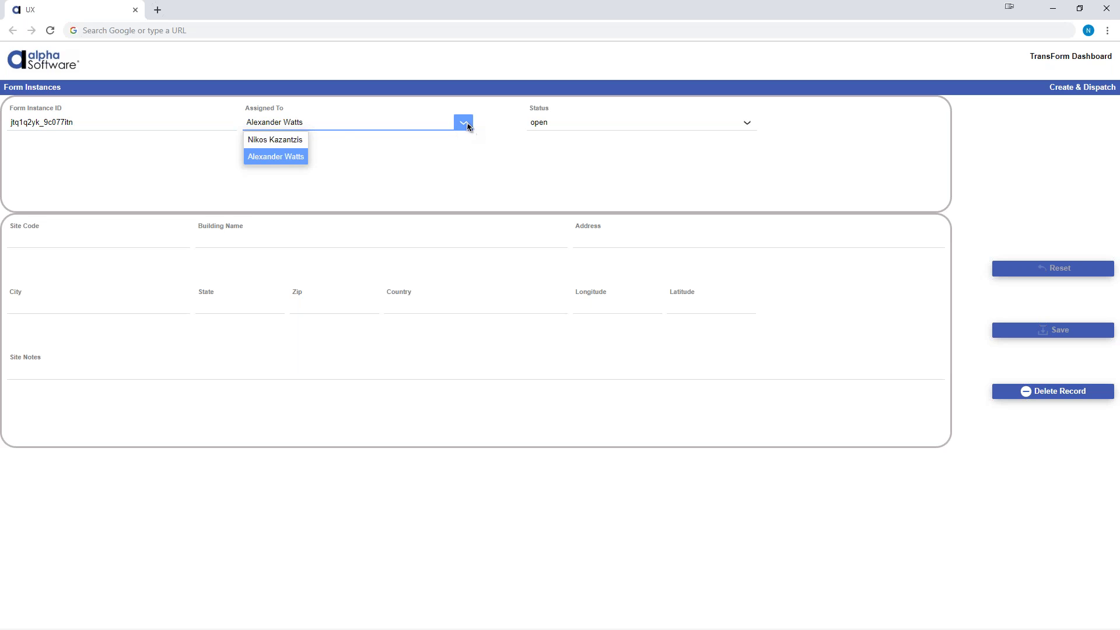
{"action": "left_click", "coordinate": [490, 119]}
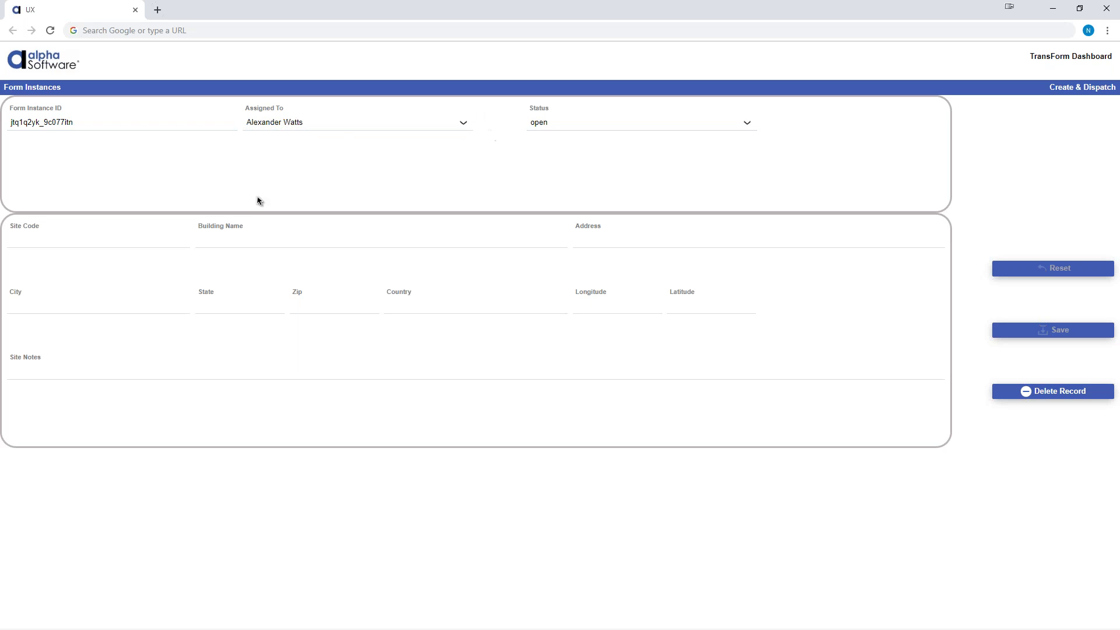
Fill in the form's site details by choosing site code BOS0002 for the Highrise 5 building
{"action": "left_click", "coordinate": [105, 248]}
{"action": "type", "text": "Bos"}
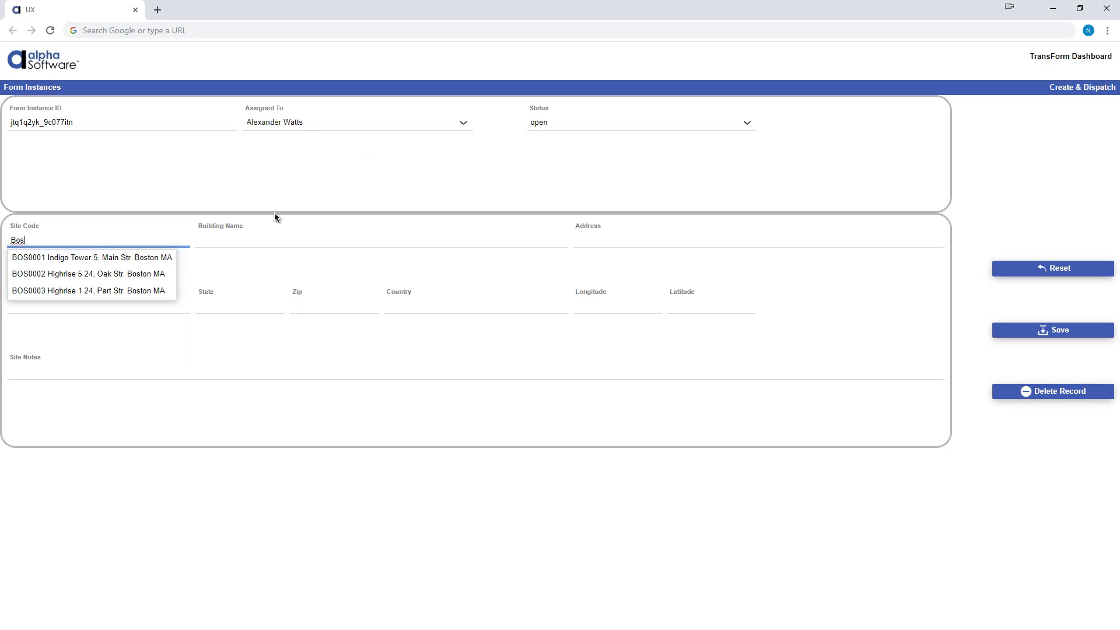
{"action": "left_click", "coordinate": [90, 274]}
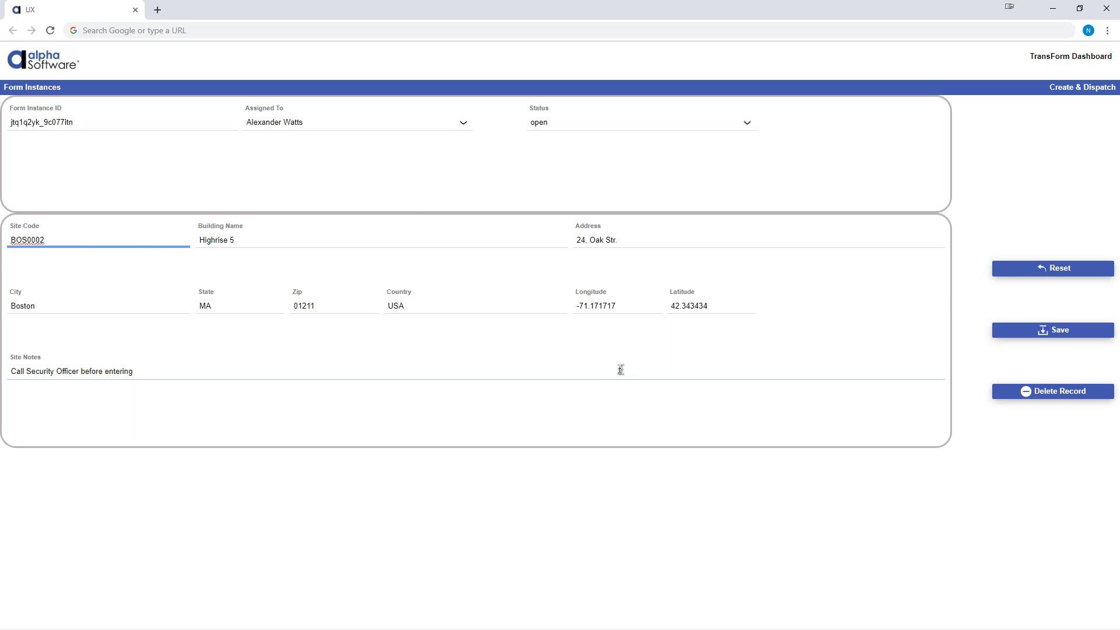
Replace the site notes with "Beware of dog !", then save and synchronize the form record
{"action": "left_click", "coordinate": [129, 374]}
{"action": "left_click_drag", "start_coordinate": [128, 374], "coordinate": [4, 375]}
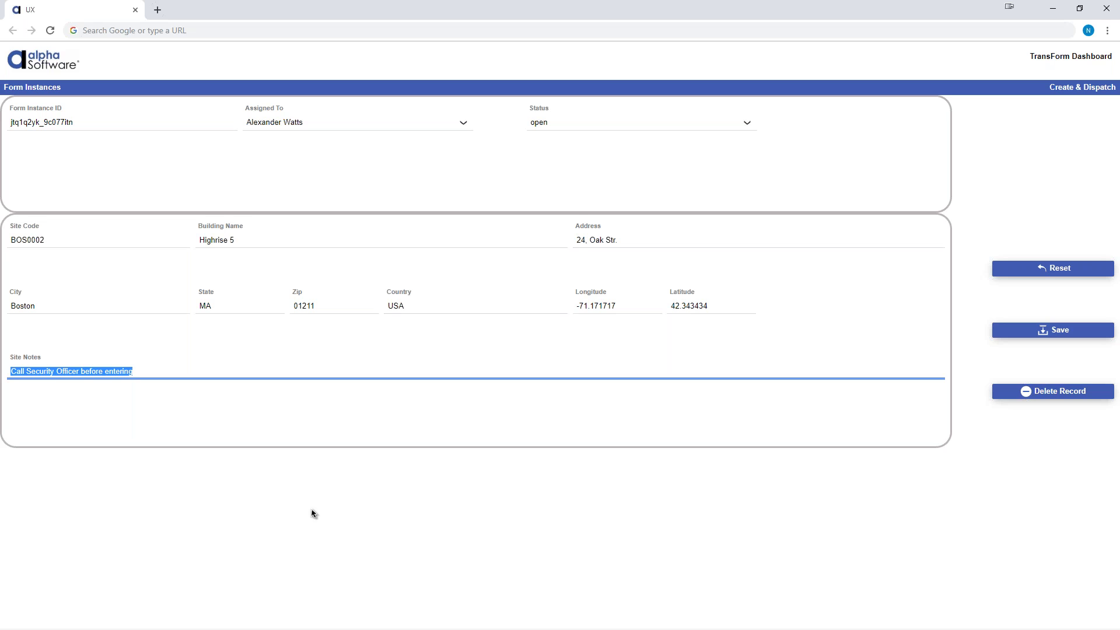
{"action": "type", "text": "S"}
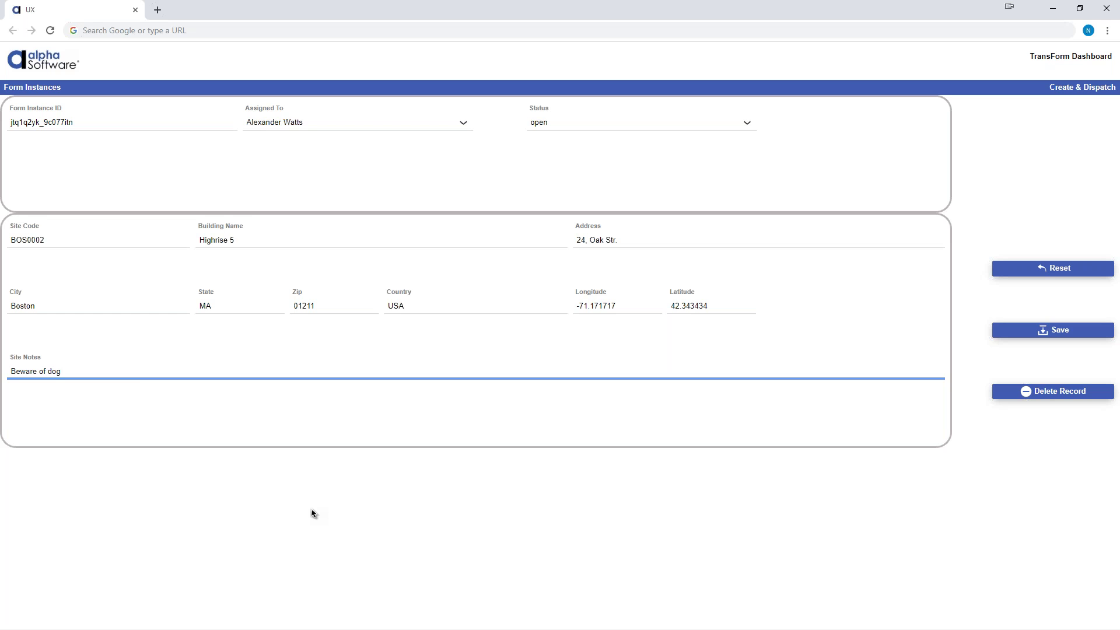
{"action": "left_click", "coordinate": [1070, 334]}
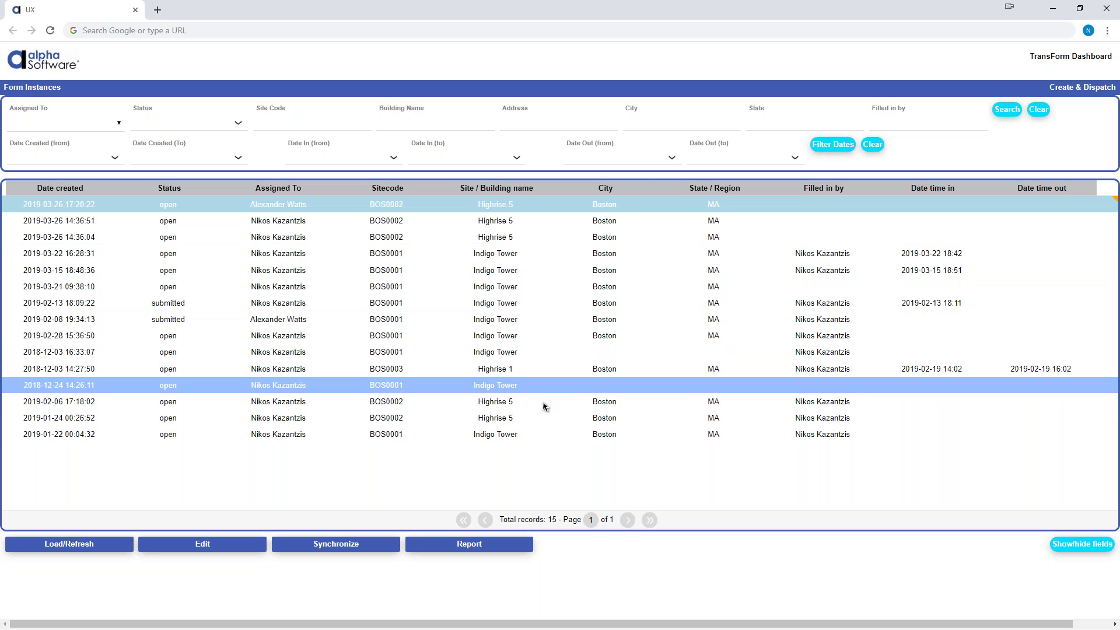
{"action": "left_click", "coordinate": [342, 548]}
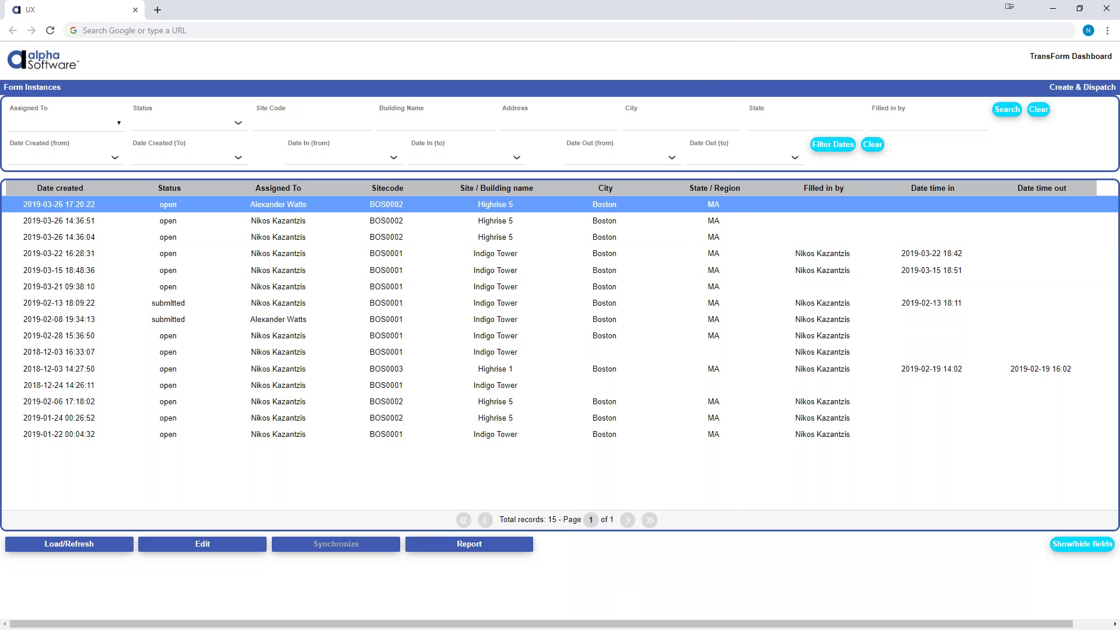
Switch to the SM-T320 tablet window and refresh the form list to download the dispatched form
{"action": "key", "text": "alt+Tab"}
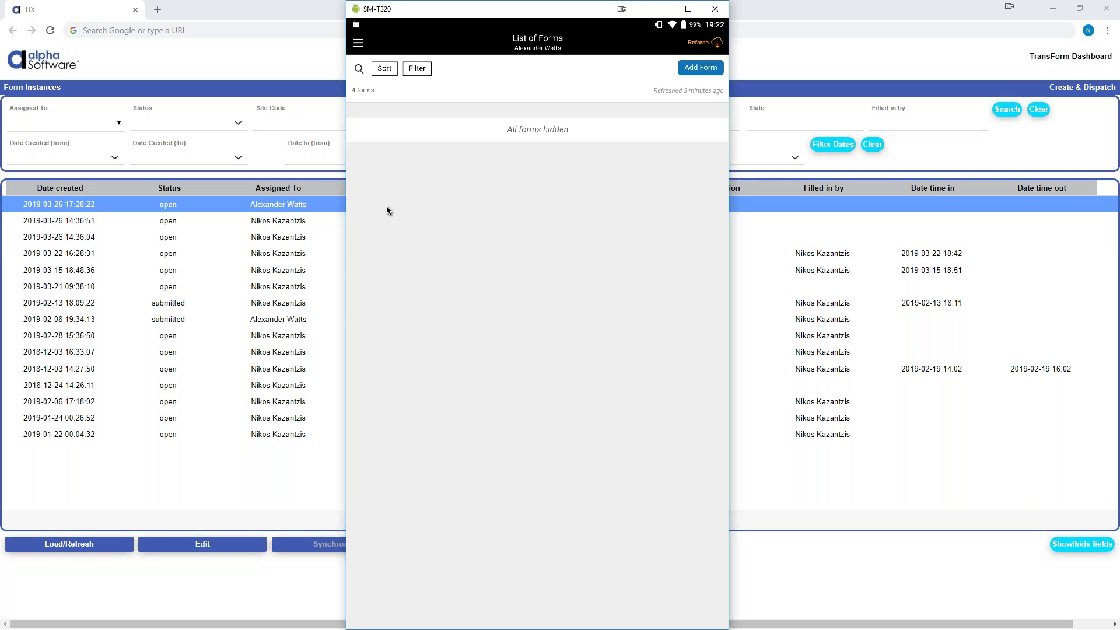
{"action": "left_click", "coordinate": [699, 47]}
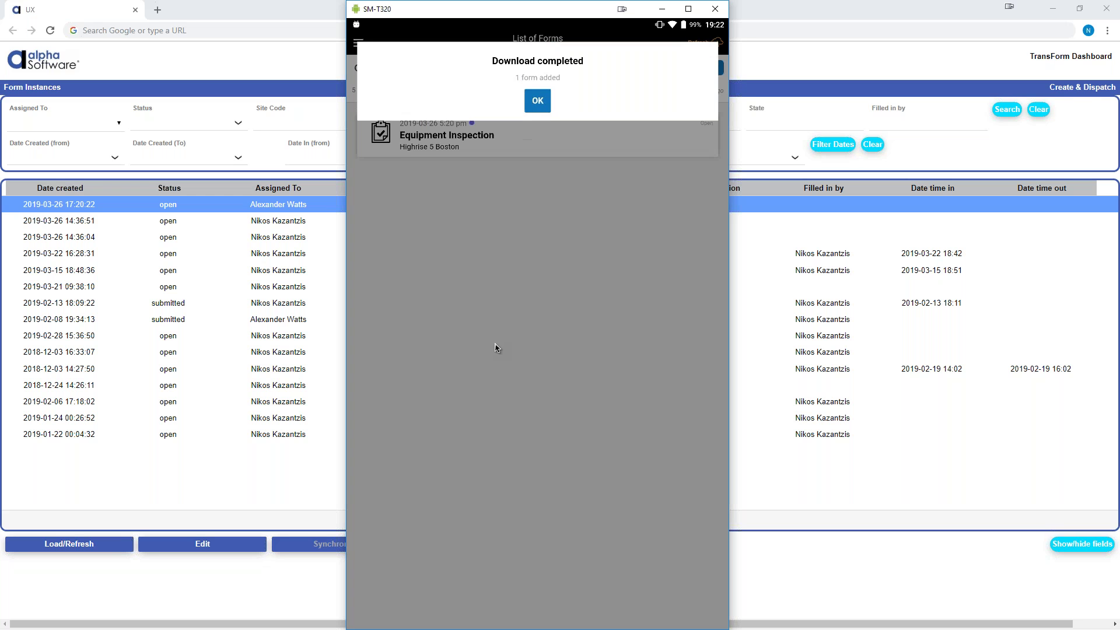
{"action": "left_click", "coordinate": [535, 103]}
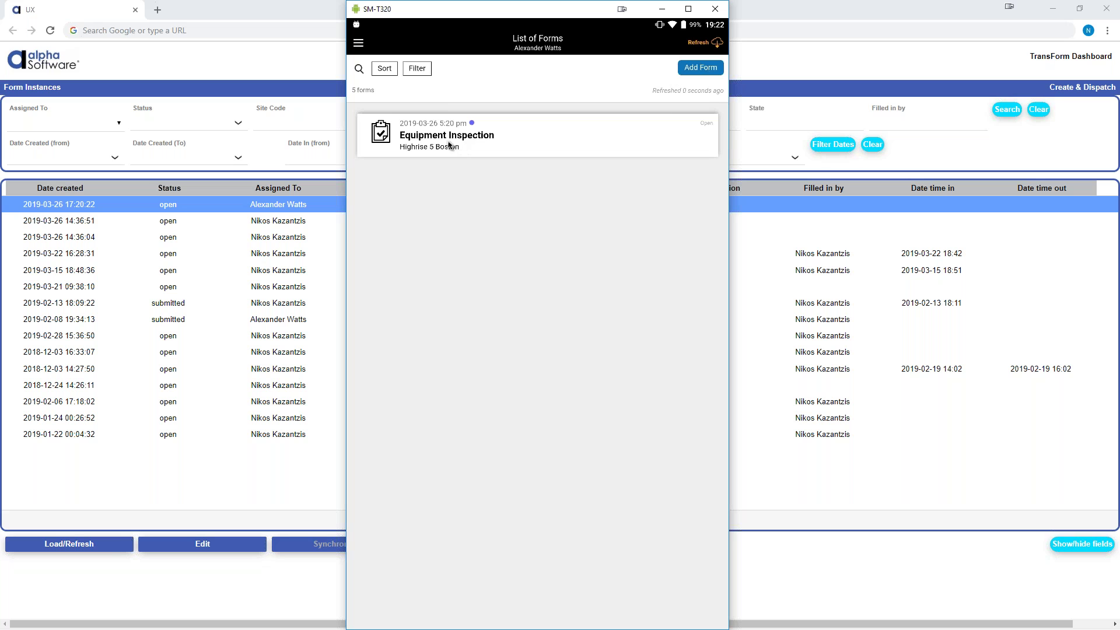
Review the site code and site/location details of the Equipment Inspection form on the tablet, and return to the form list
{"action": "left_click", "coordinate": [399, 152]}
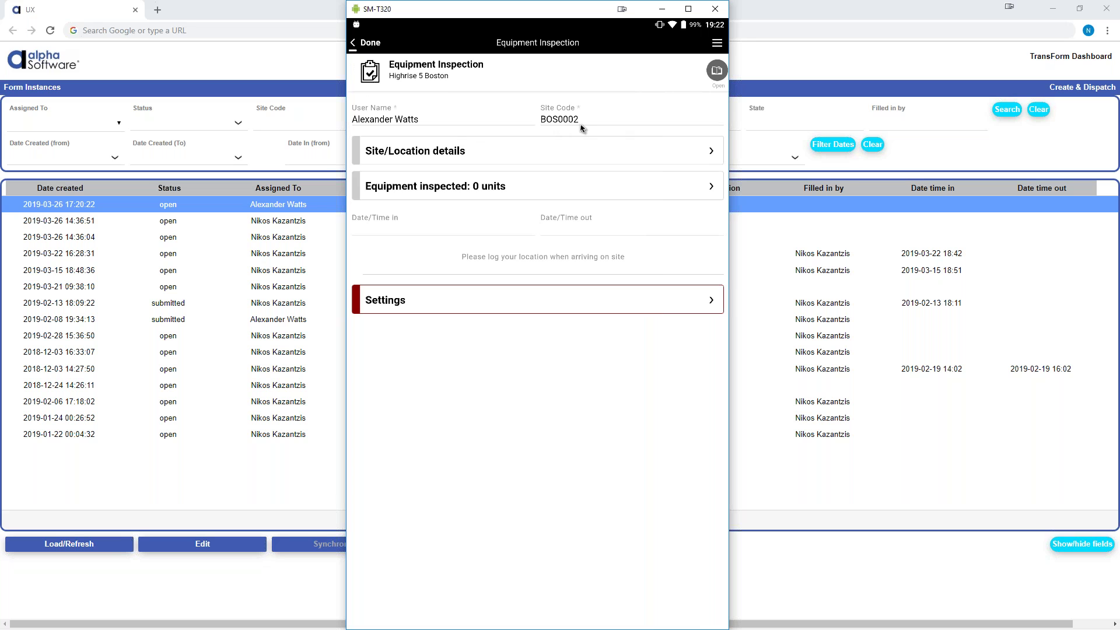
{"action": "left_click", "coordinate": [441, 150]}
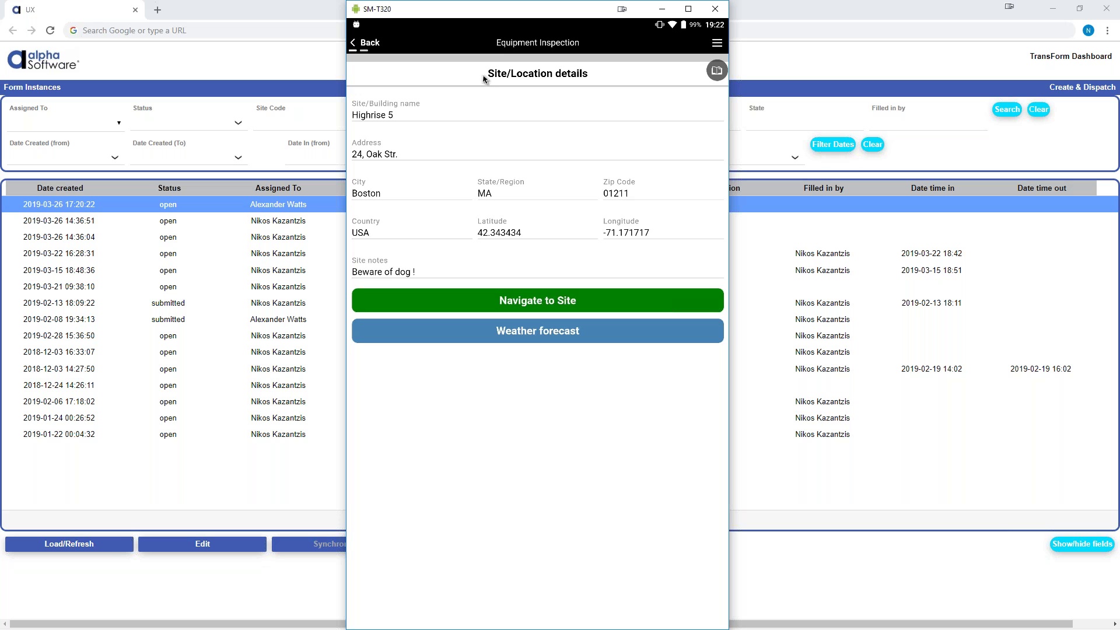
{"action": "left_click", "coordinate": [368, 44]}
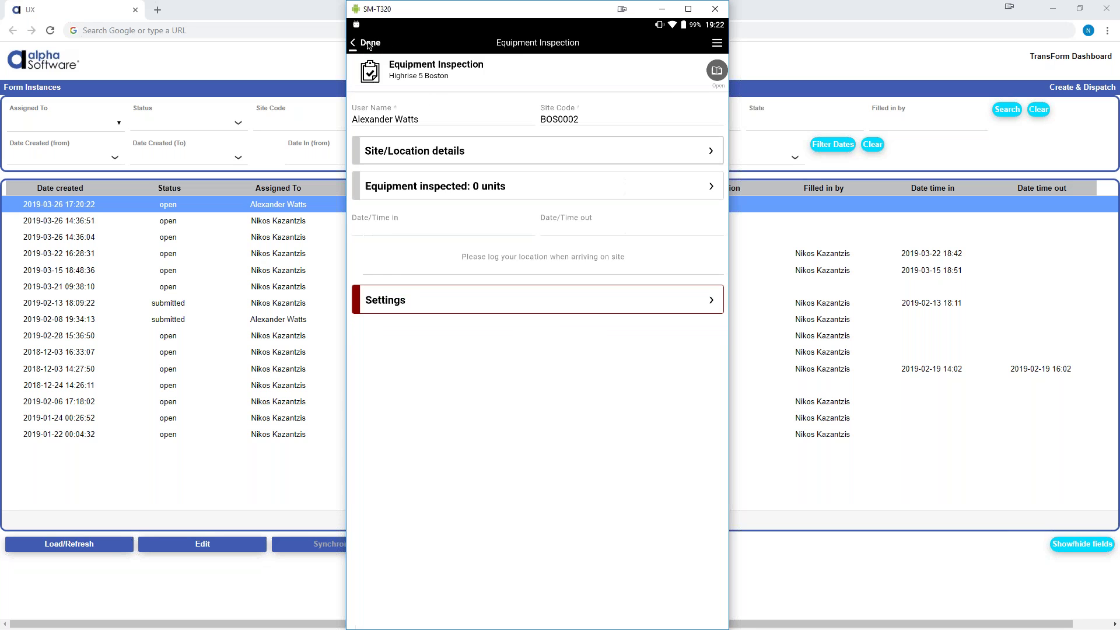
{"action": "left_click", "coordinate": [371, 42]}
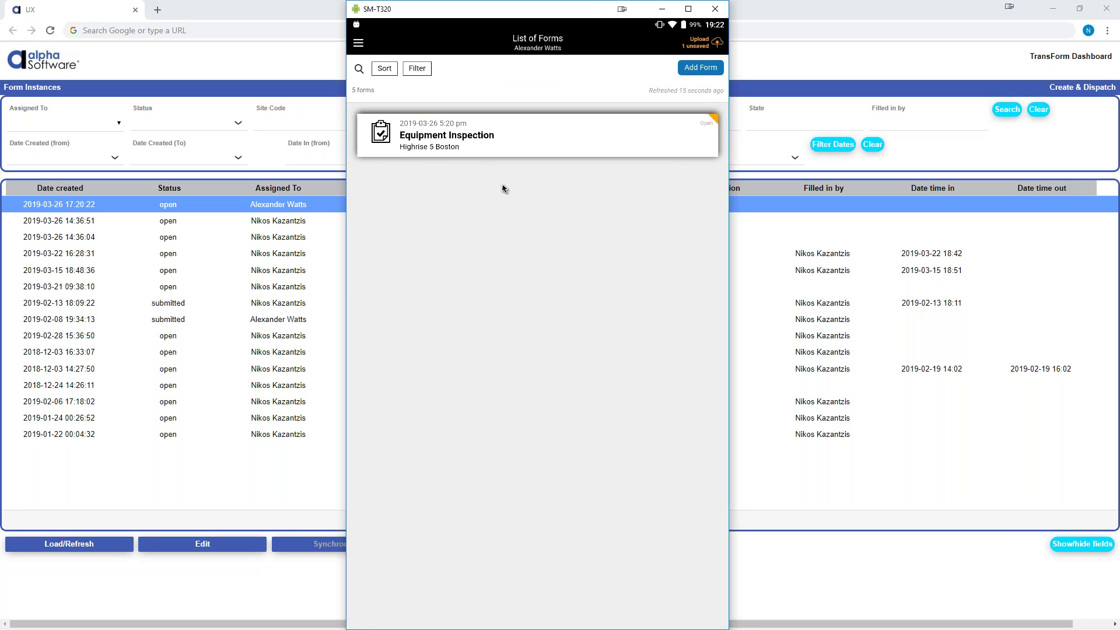
Switch back to the TransForm Dashboard, check the users' open forms under Create & Dispatch, and return to the form instances
{"action": "left_click", "coordinate": [269, 58]}
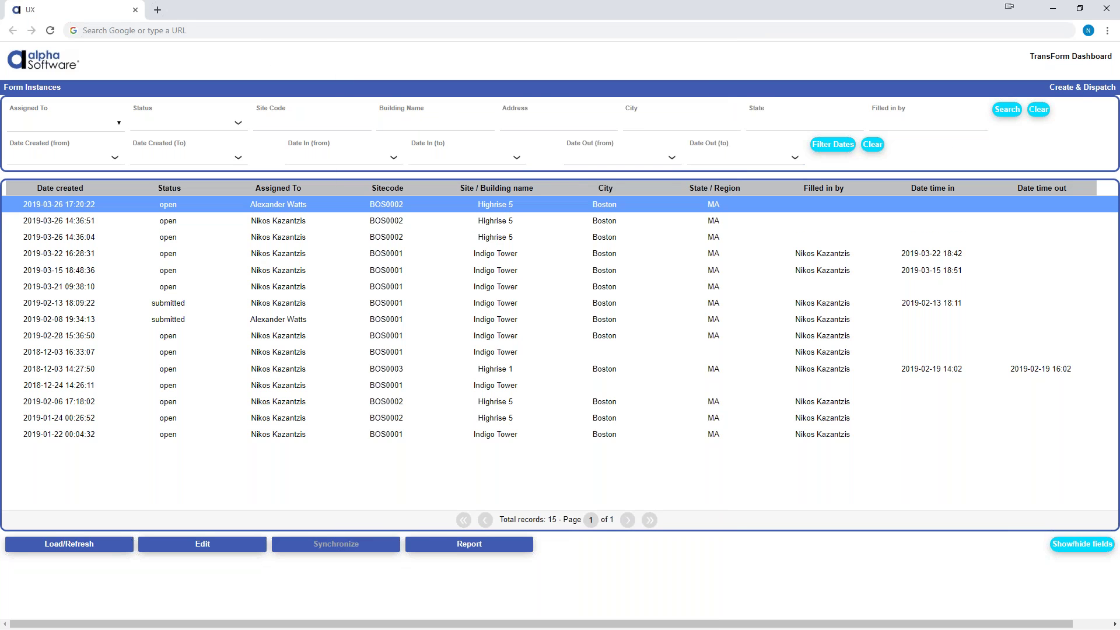
{"action": "left_click", "coordinate": [1079, 88]}
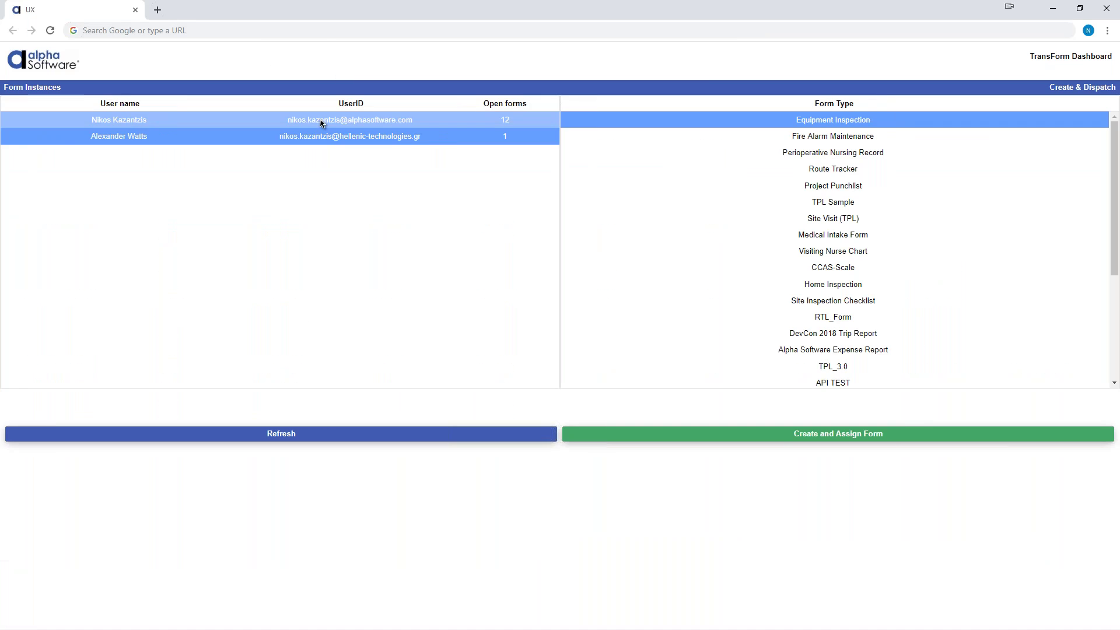
{"action": "left_click", "coordinate": [47, 87]}
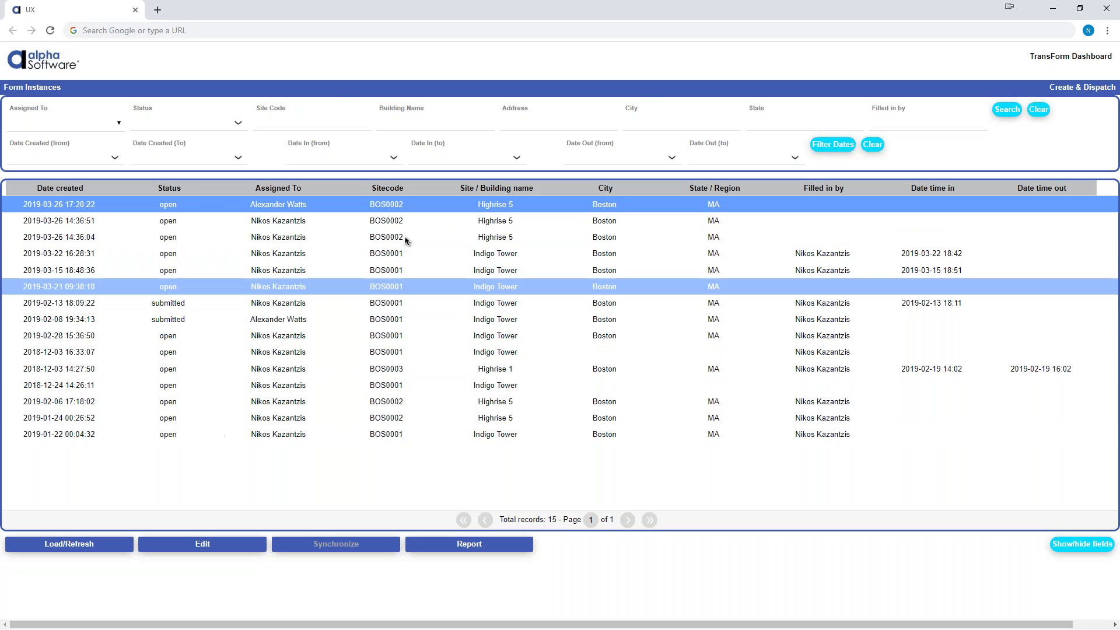
{"action": "left_click", "coordinate": [363, 373]}
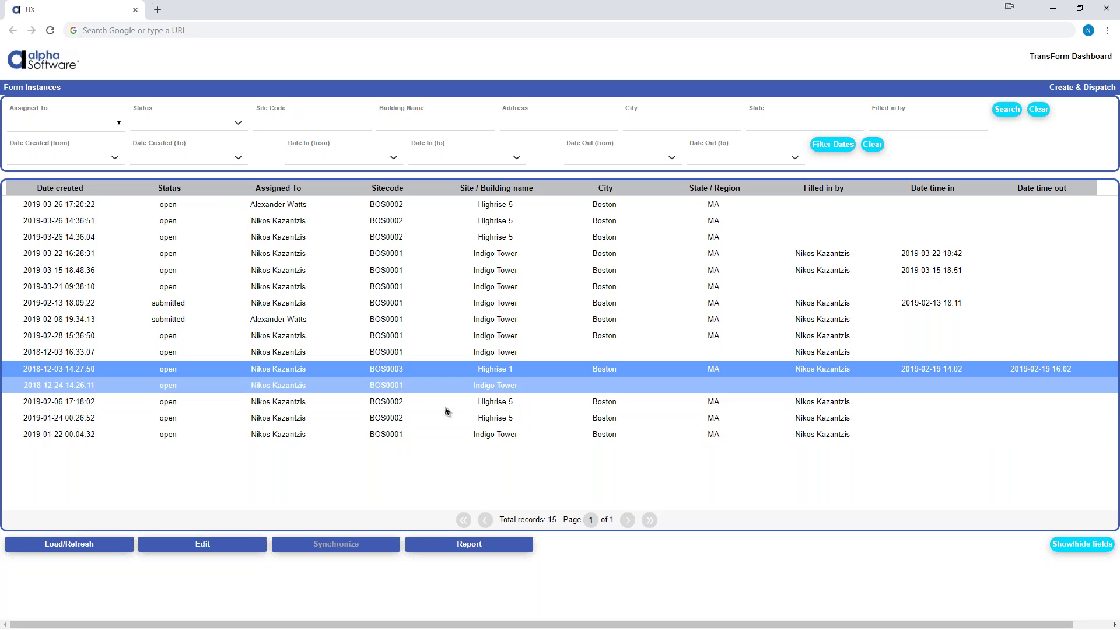
{"action": "left_click", "coordinate": [468, 545]}
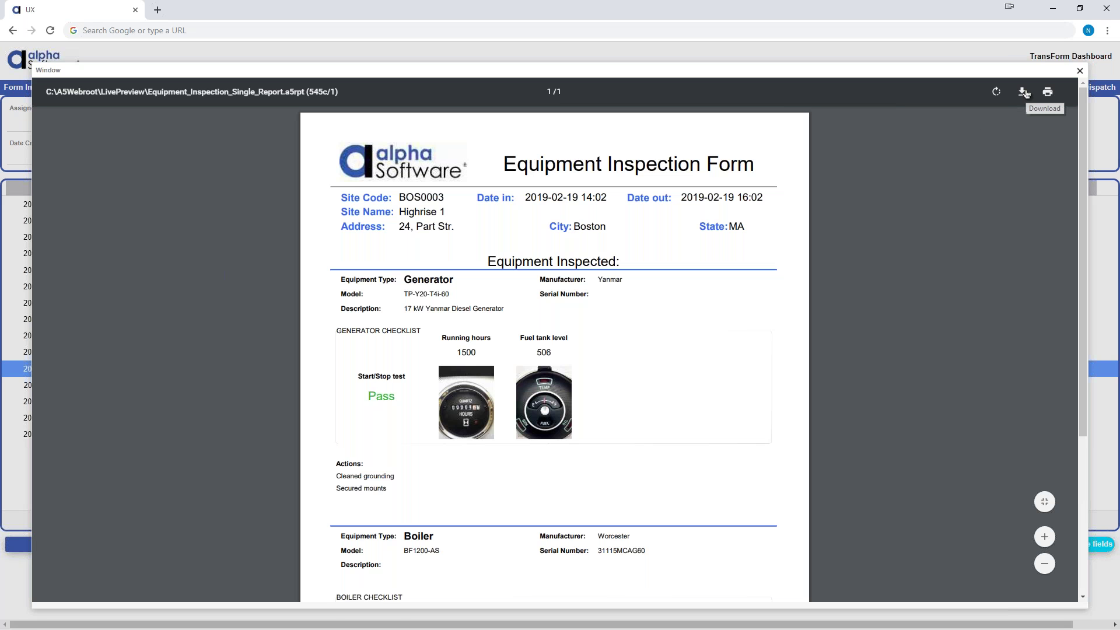
{"action": "mouse_move", "coordinate": [1083, 154]}
{"action": "left_mouse_down"}
{"action": "mouse_move", "coordinate": [1069, 268]}
{"action": "mouse_move", "coordinate": [1076, 136]}
{"action": "left_mouse_up"}
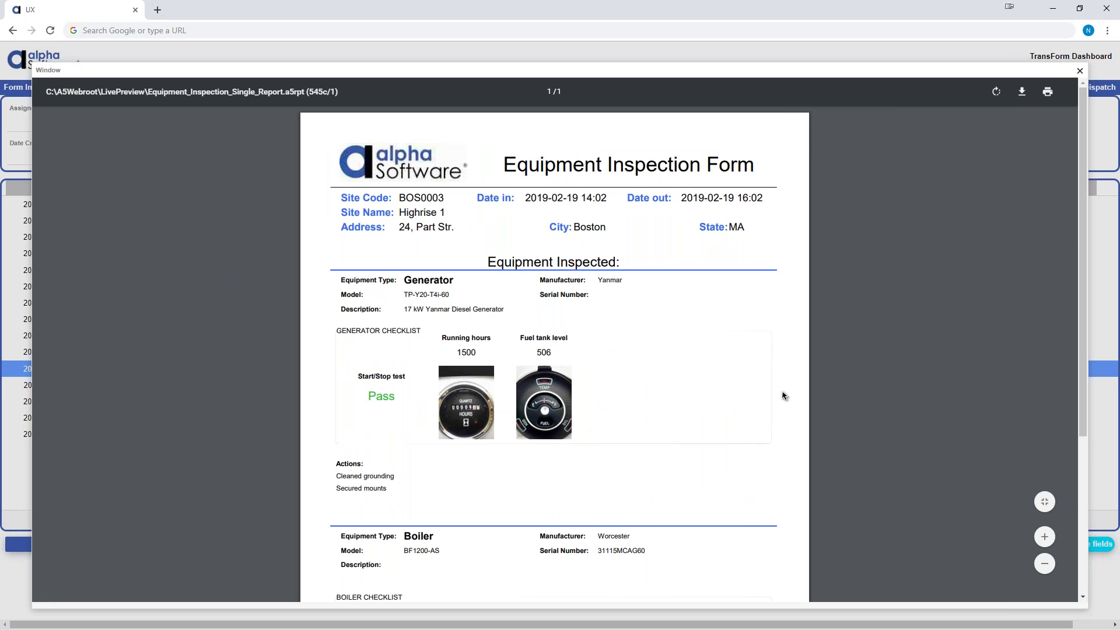
Examine the site details, date in and out, and the Generator section with its checklist photos in the inspection report
{"action": "scroll", "coordinate": [783, 396], "scroll_direction": "down", "scroll_amount": 4}
{"action": "scroll", "coordinate": [782, 396], "scroll_direction": "up", "scroll_amount": 4}
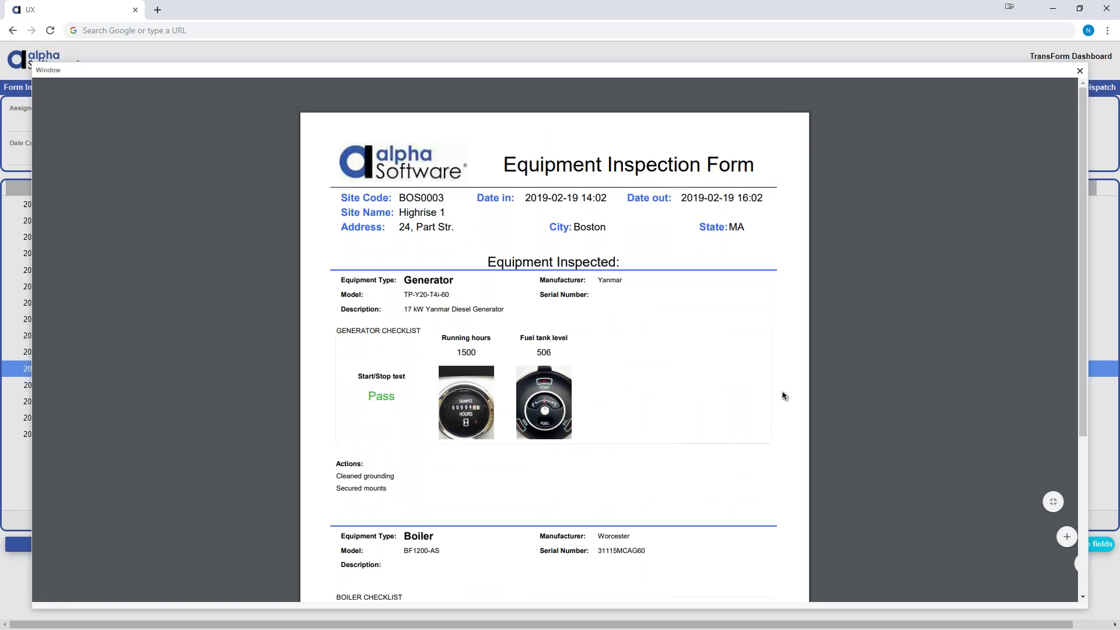
{"action": "scroll", "coordinate": [783, 397], "scroll_direction": "down", "scroll_amount": 2}
{"action": "scroll", "coordinate": [782, 396], "scroll_direction": "up", "scroll_amount": 2}
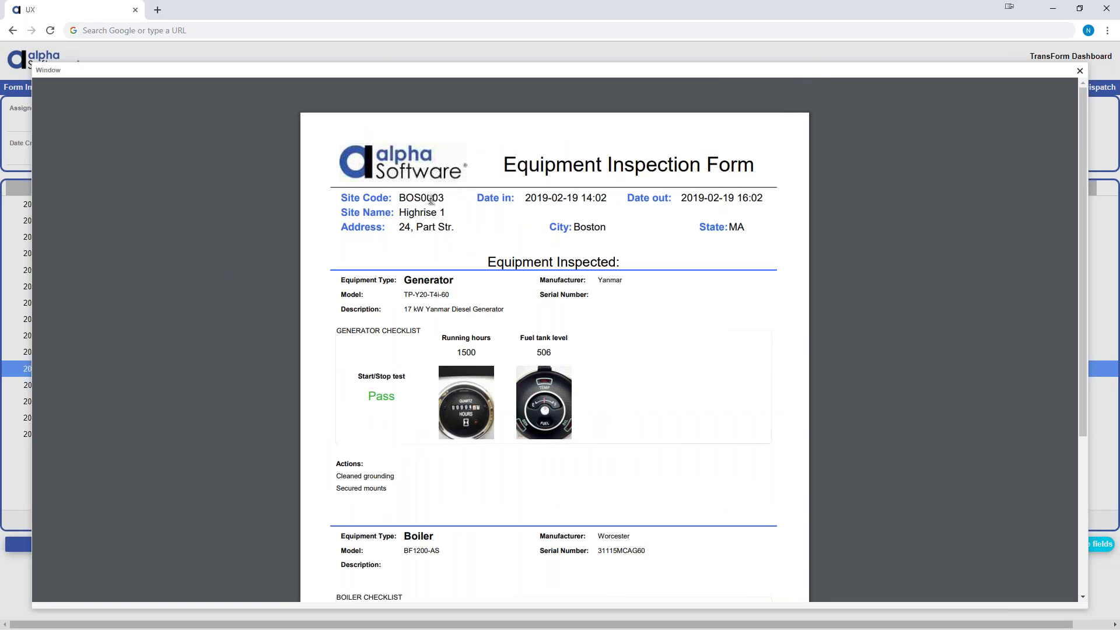
{"action": "scroll", "coordinate": [535, 263], "scroll_direction": "down", "scroll_amount": 2}
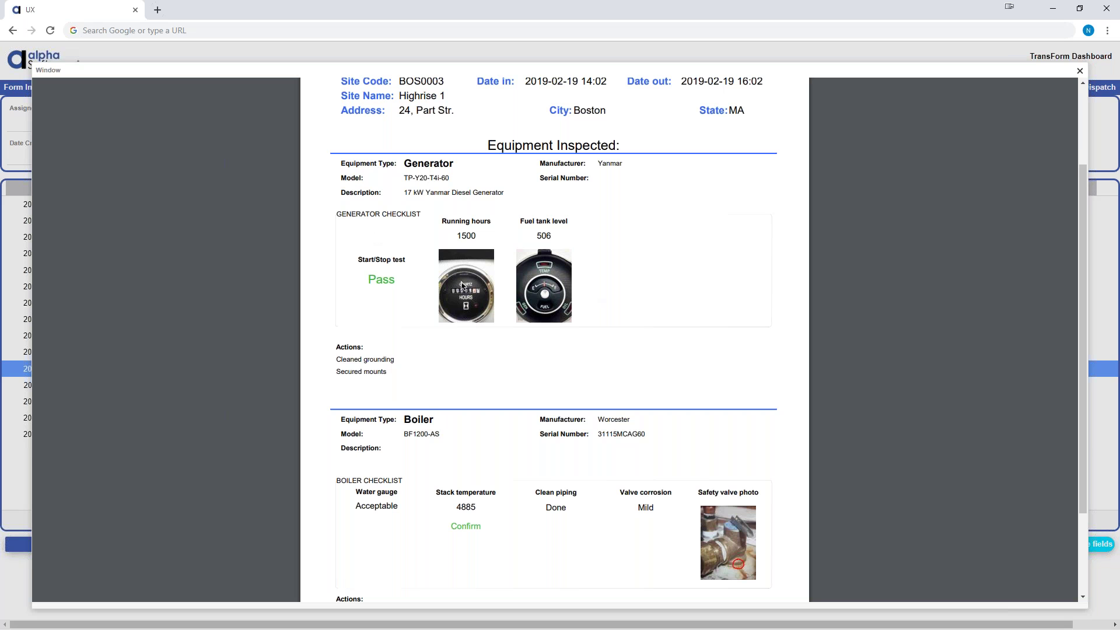
{"action": "scroll", "coordinate": [369, 311], "scroll_direction": "down", "scroll_amount": 1}
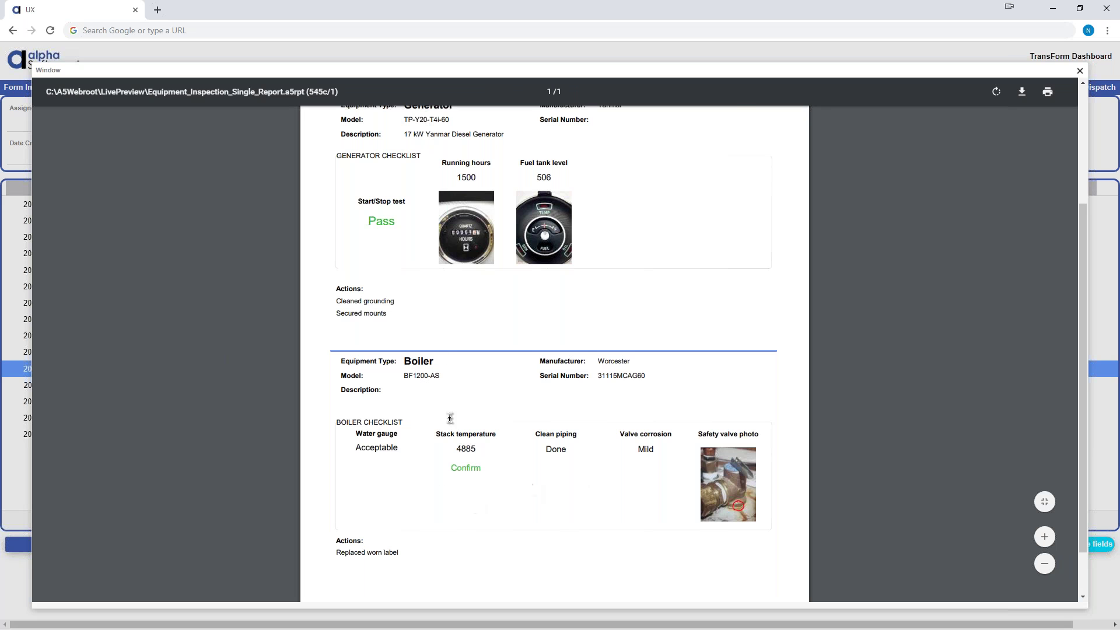
{"action": "scroll", "coordinate": [473, 320], "scroll_direction": "up", "scroll_amount": 1}
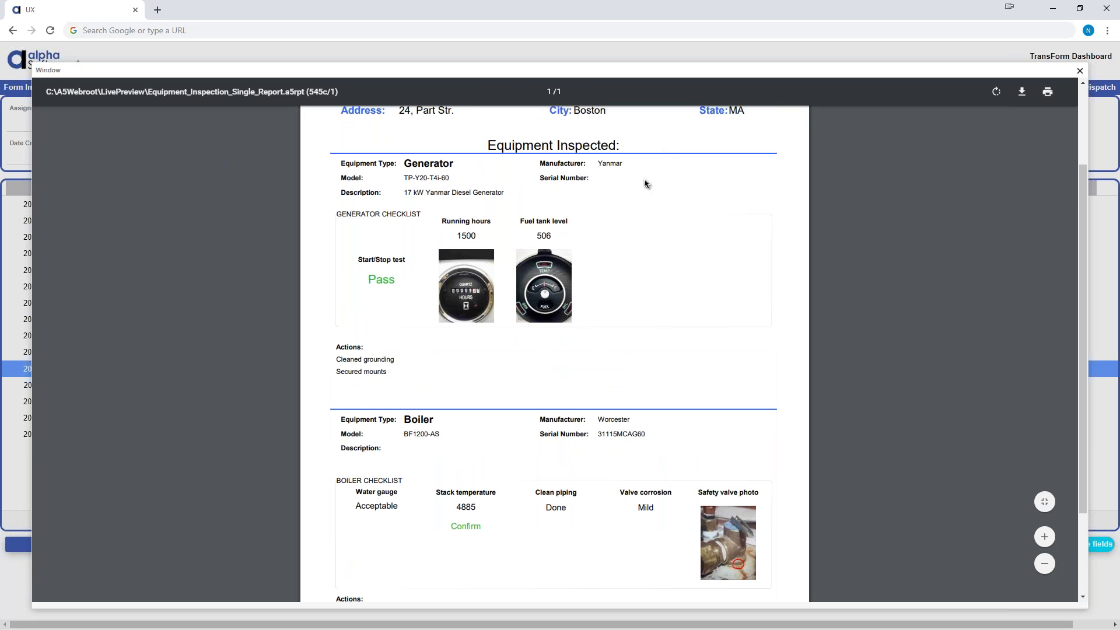
{"action": "scroll", "coordinate": [721, 171], "scroll_direction": "up", "scroll_amount": 1}
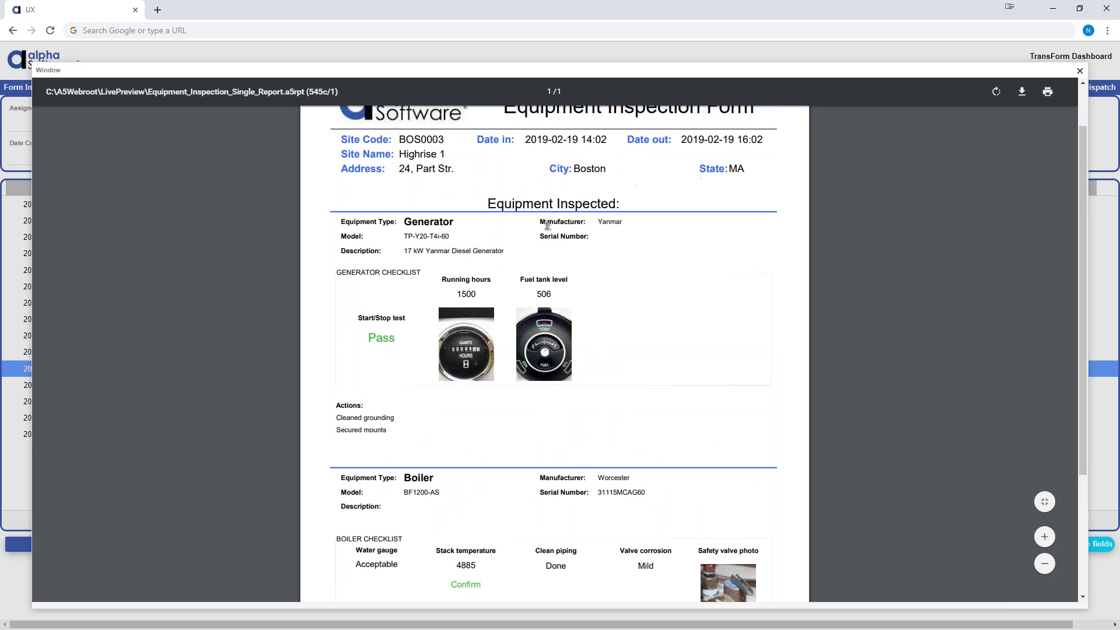
{"action": "scroll", "coordinate": [524, 185], "scroll_direction": "down", "scroll_amount": 1}
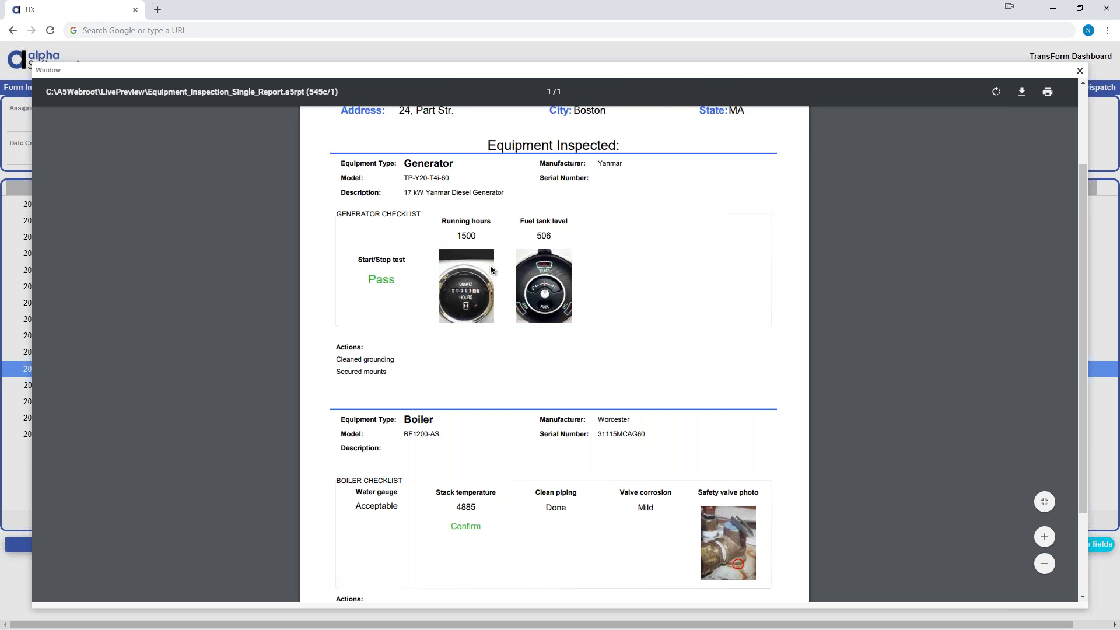
{"action": "scroll", "coordinate": [523, 263], "scroll_direction": "up", "scroll_amount": 2}
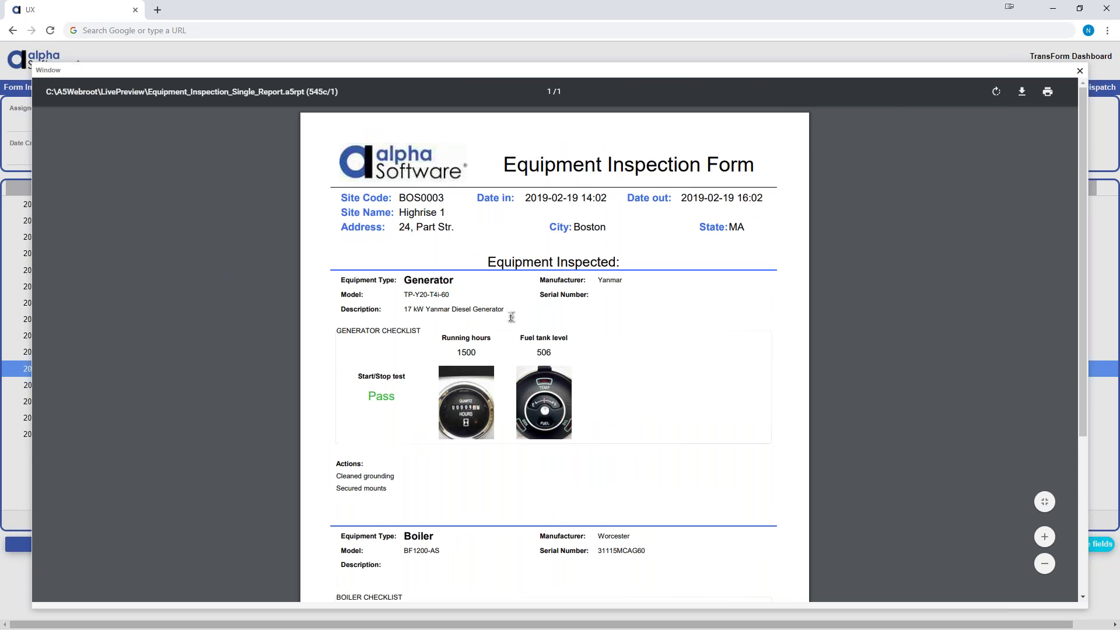
Examine the report's Boiler checklist, safety valve photo and recorded actions against the Generator section, and close the report
{"action": "scroll", "coordinate": [620, 358], "scroll_direction": "down", "scroll_amount": 1}
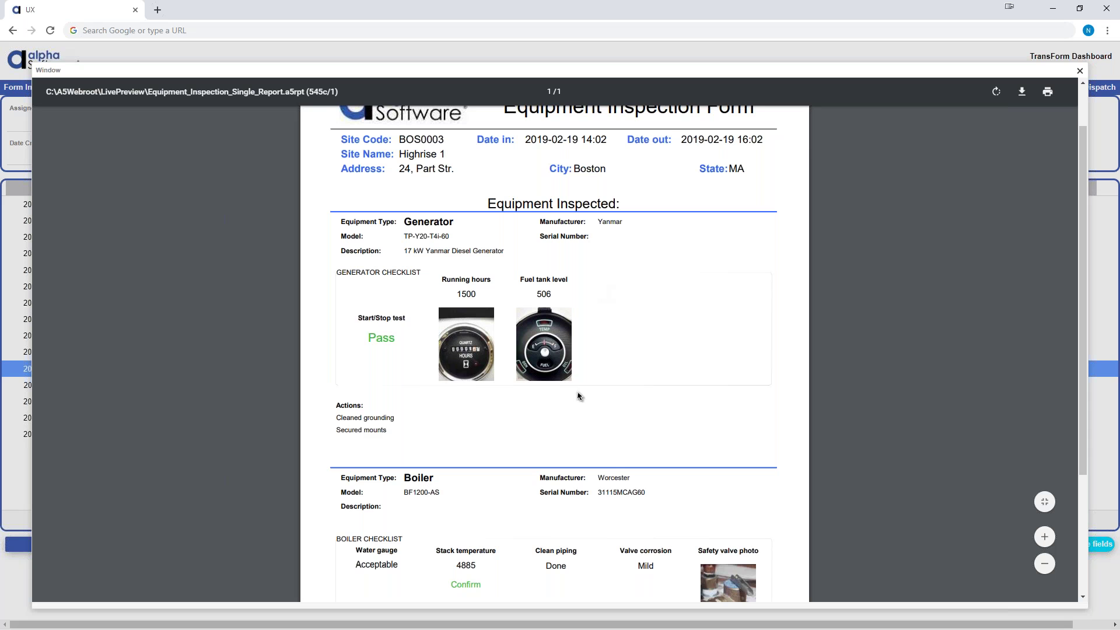
{"action": "scroll", "coordinate": [579, 397], "scroll_direction": "down", "scroll_amount": 1}
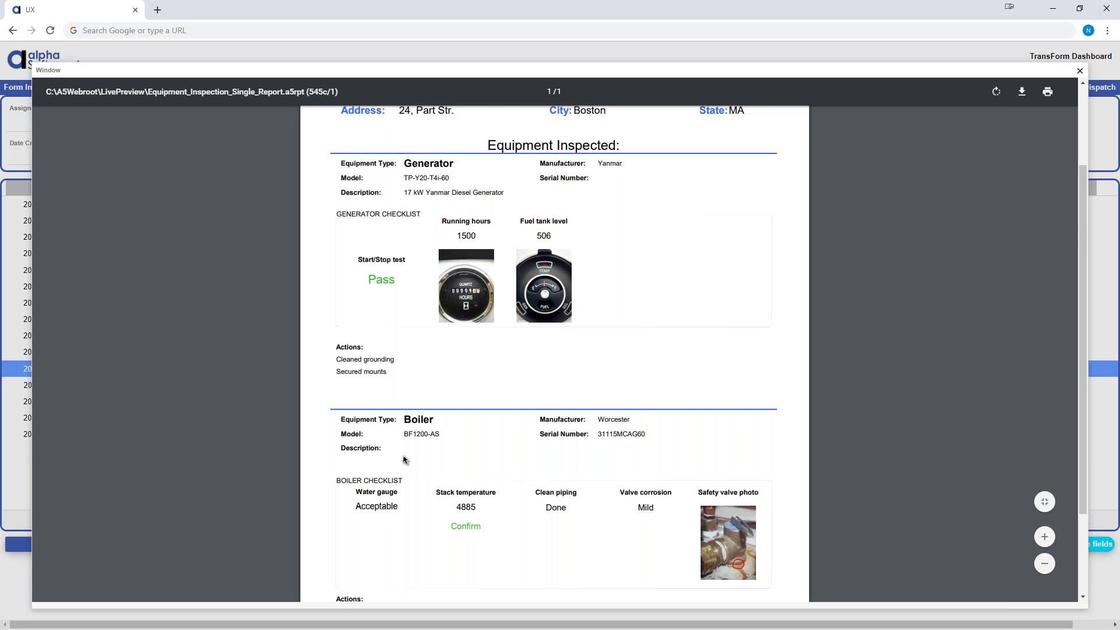
{"action": "scroll", "coordinate": [403, 461], "scroll_direction": "down", "scroll_amount": 2}
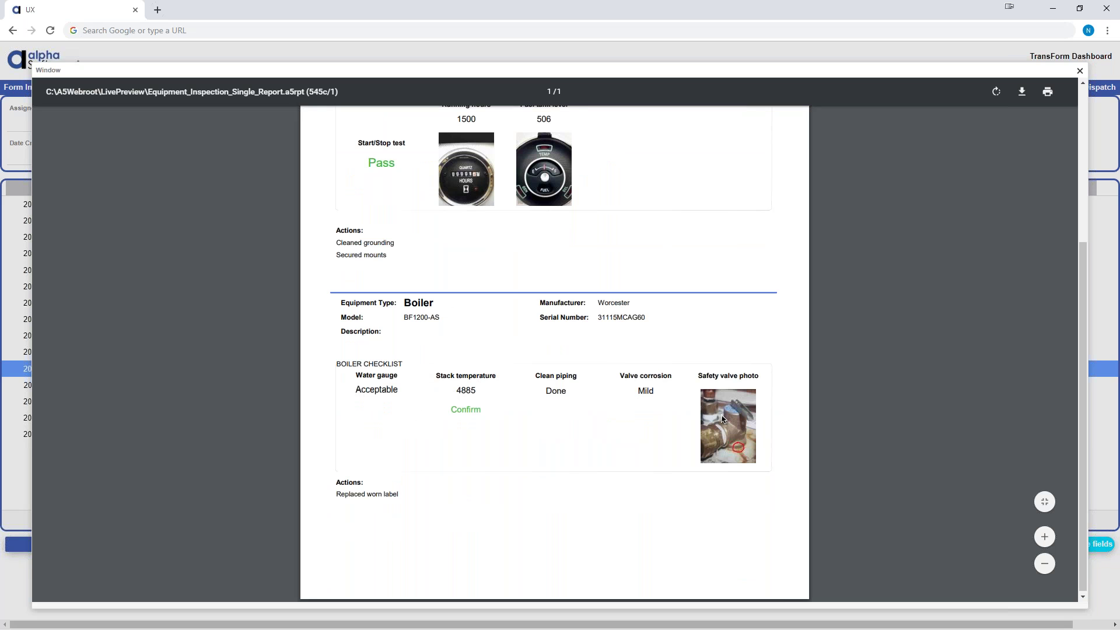
{"action": "scroll", "coordinate": [349, 502], "scroll_direction": "up", "scroll_amount": 1}
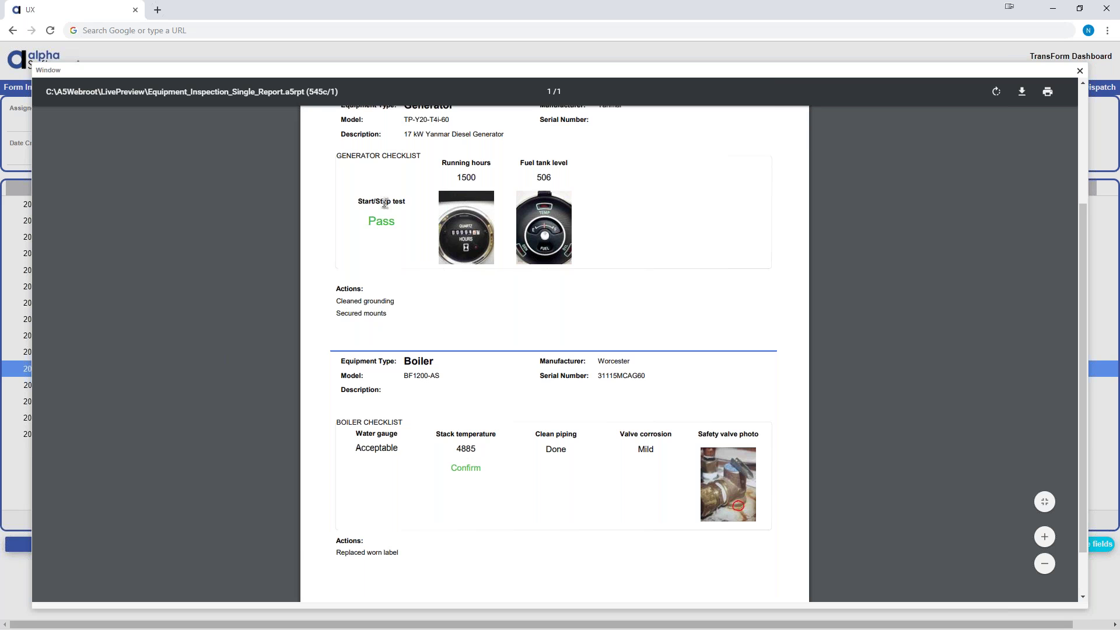
{"action": "scroll", "coordinate": [429, 217], "scroll_direction": "up", "scroll_amount": 2}
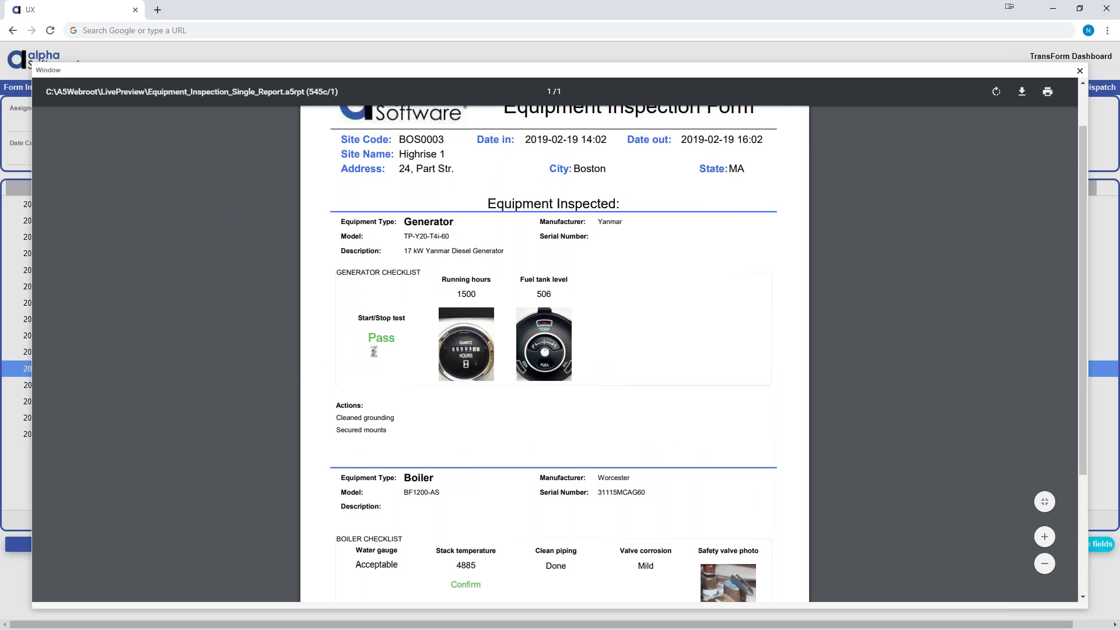
{"action": "scroll", "coordinate": [383, 300], "scroll_direction": "down", "scroll_amount": 2}
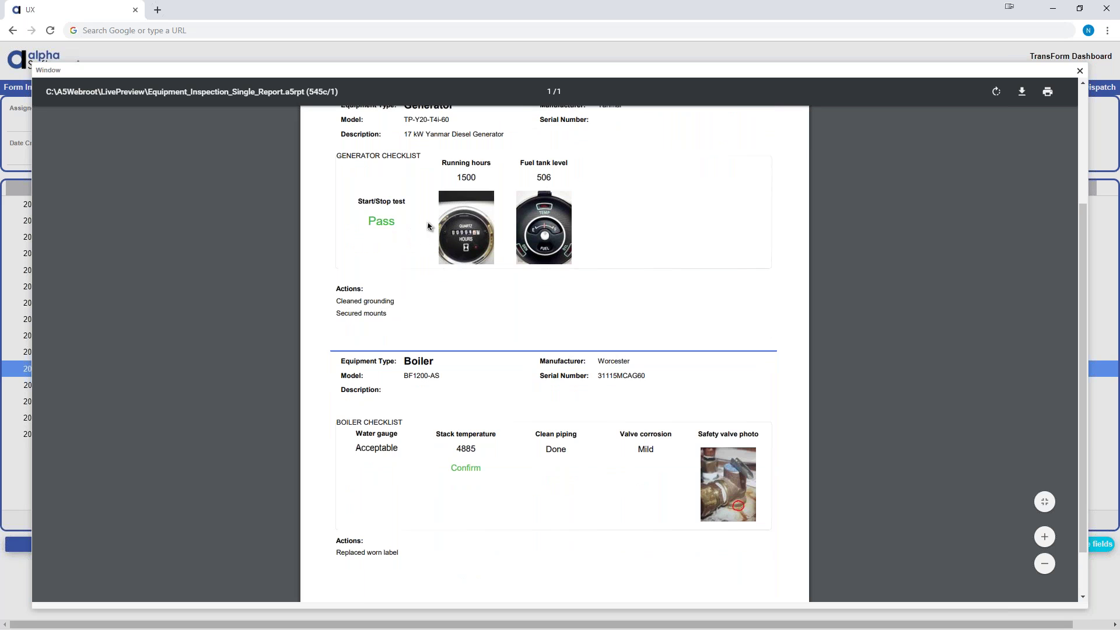
{"action": "scroll", "coordinate": [437, 225], "scroll_direction": "up", "scroll_amount": 1}
{"action": "scroll", "coordinate": [404, 391], "scroll_direction": "down", "scroll_amount": 1}
{"action": "scroll", "coordinate": [468, 447], "scroll_direction": "up", "scroll_amount": 3}
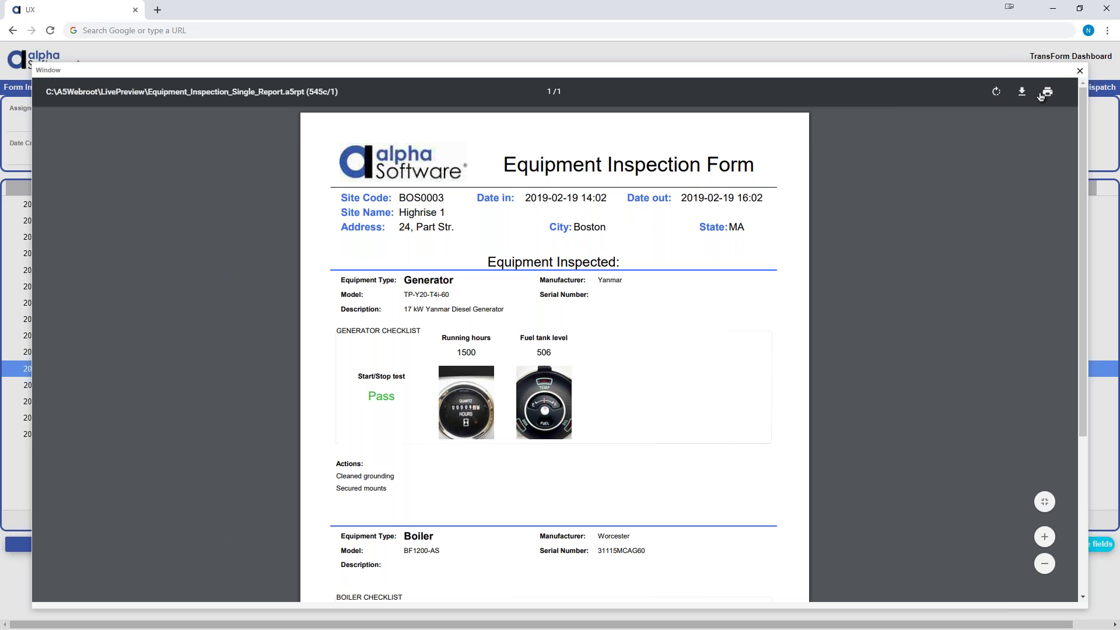
{"action": "left_click", "coordinate": [1079, 72]}
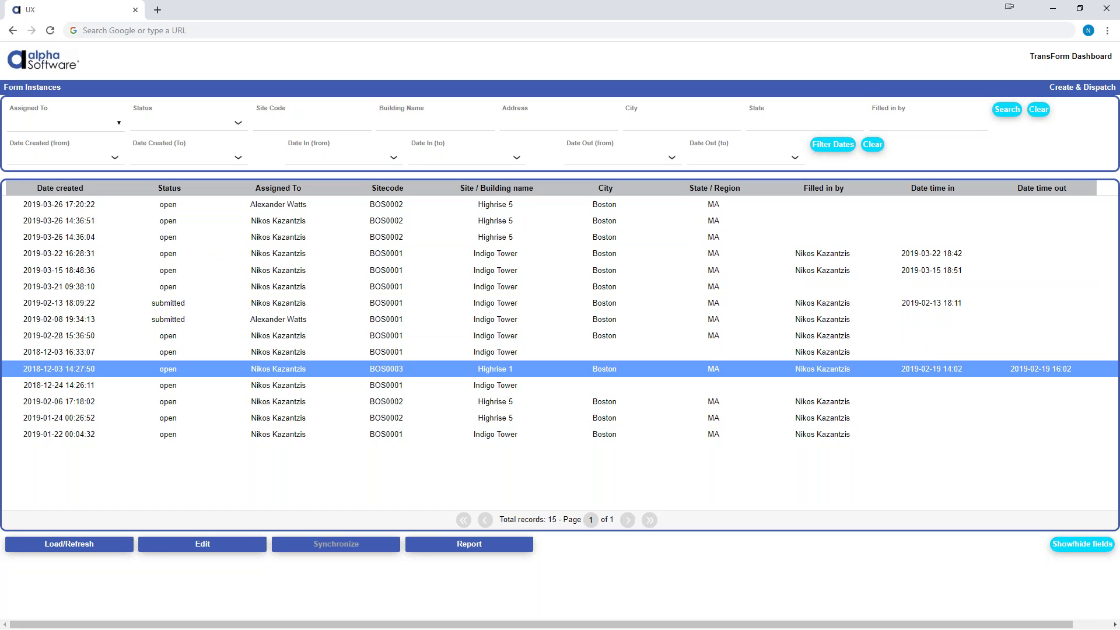
Switch to the Alpha TransForm Management Console, view the list of form types, and return to the TransForm Dashboard
{"action": "key", "text": "alt+Tab"}
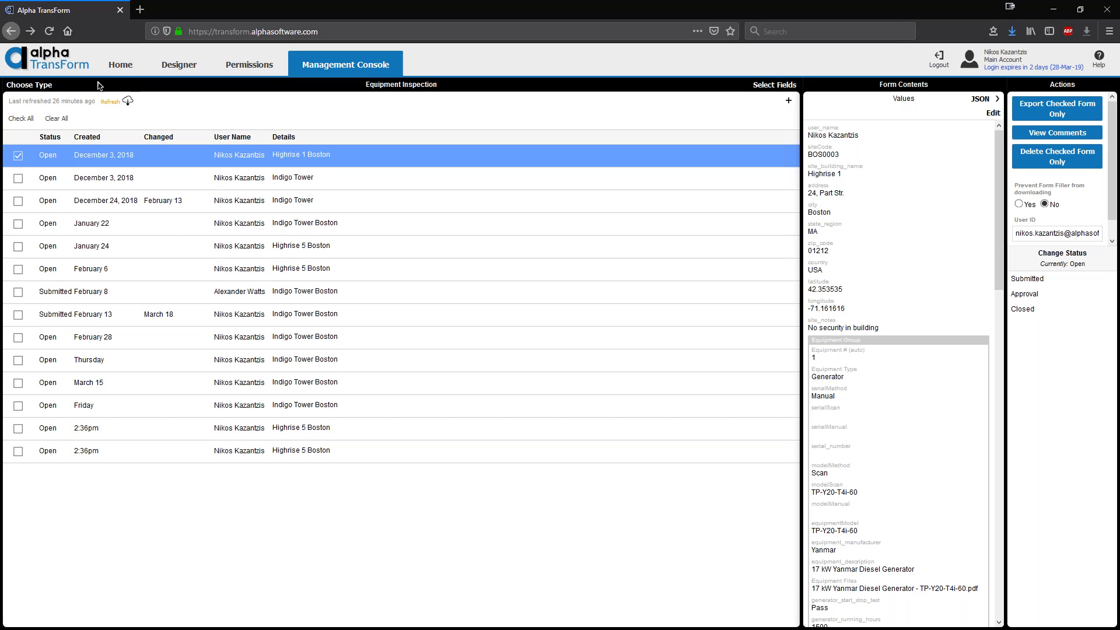
{"action": "left_click", "coordinate": [47, 86]}
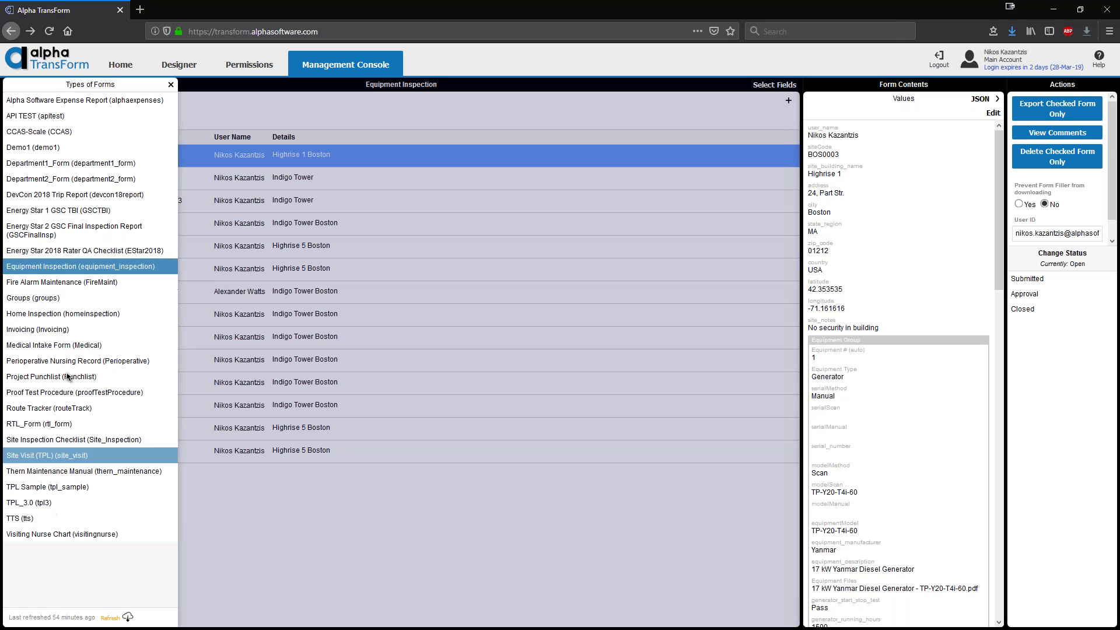
{"action": "left_click", "coordinate": [385, 530]}
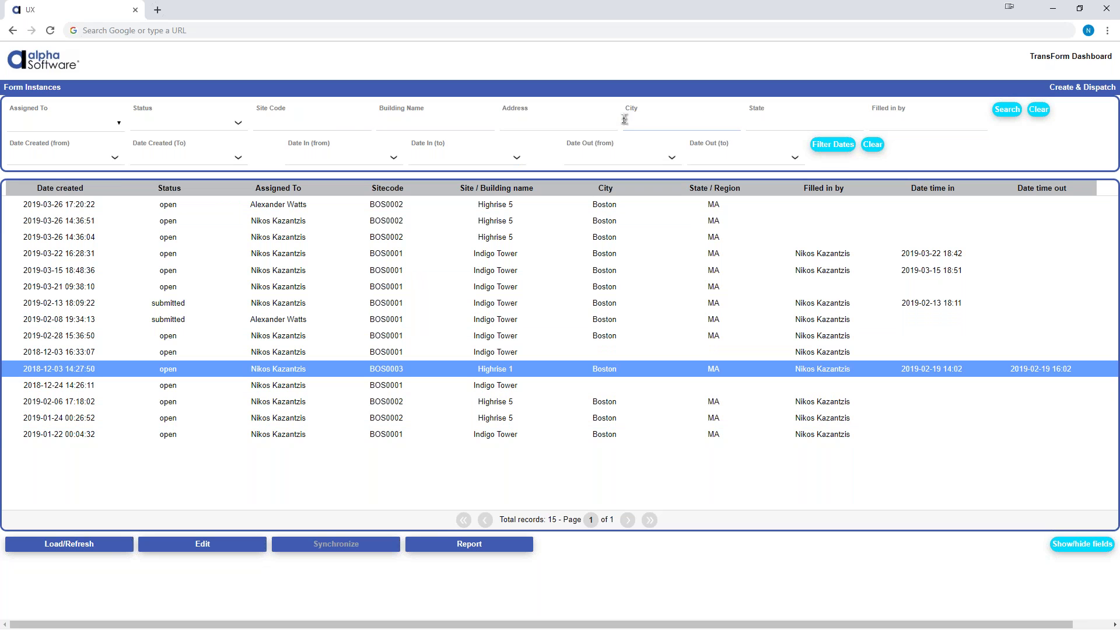
{"action": "left_click", "coordinate": [421, 120]}
{"action": "key", "text": "alt+Tab"}
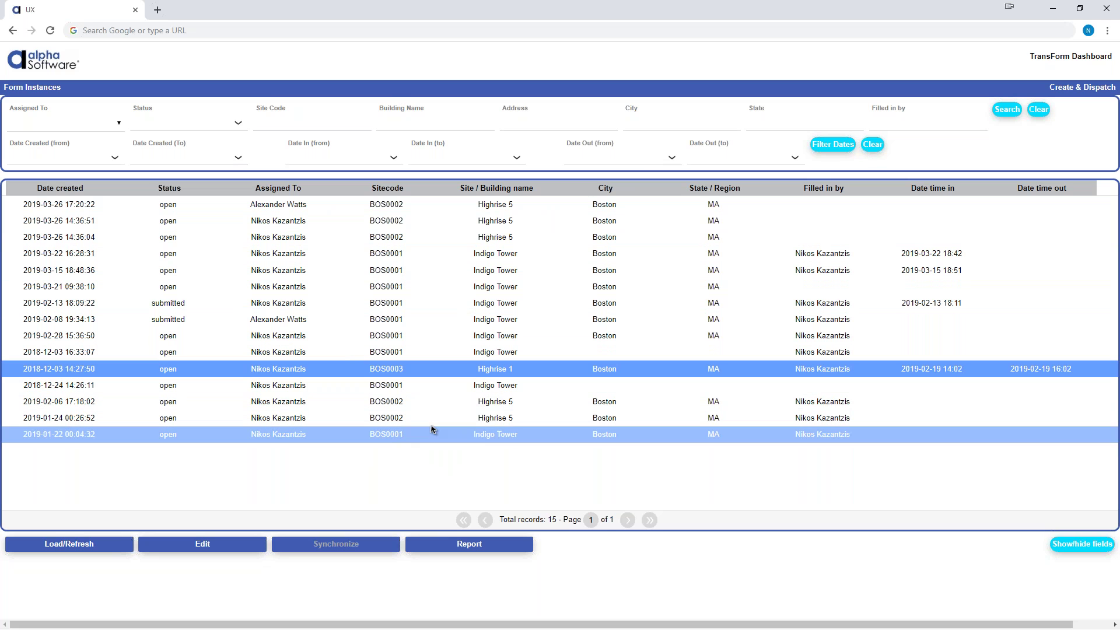
{"action": "left_click", "coordinate": [487, 205]}
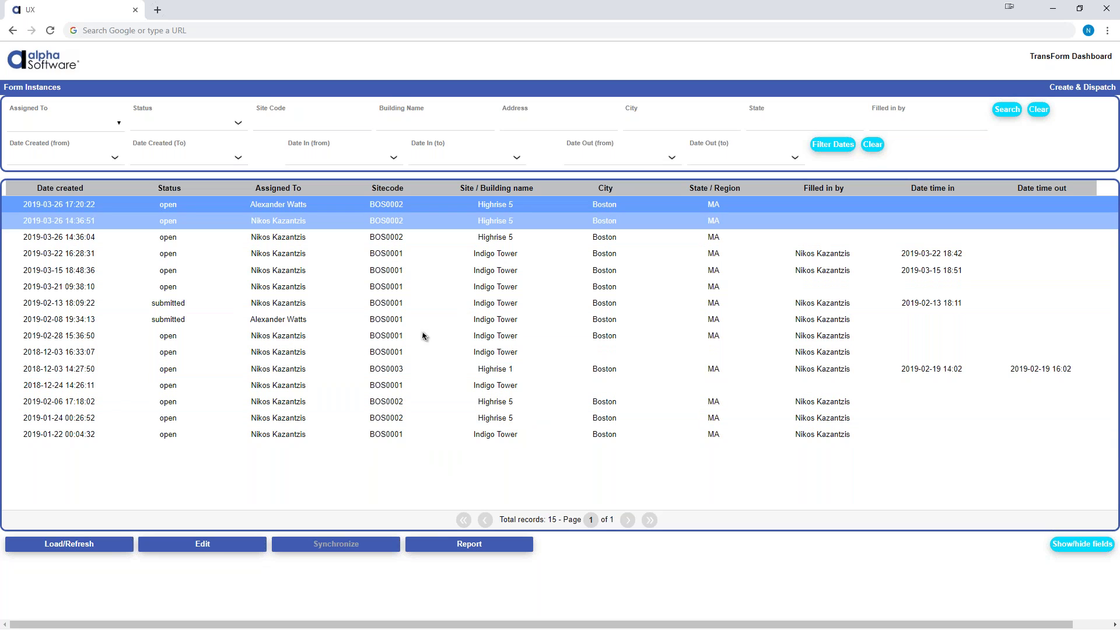
{"action": "left_click", "coordinate": [202, 556]}
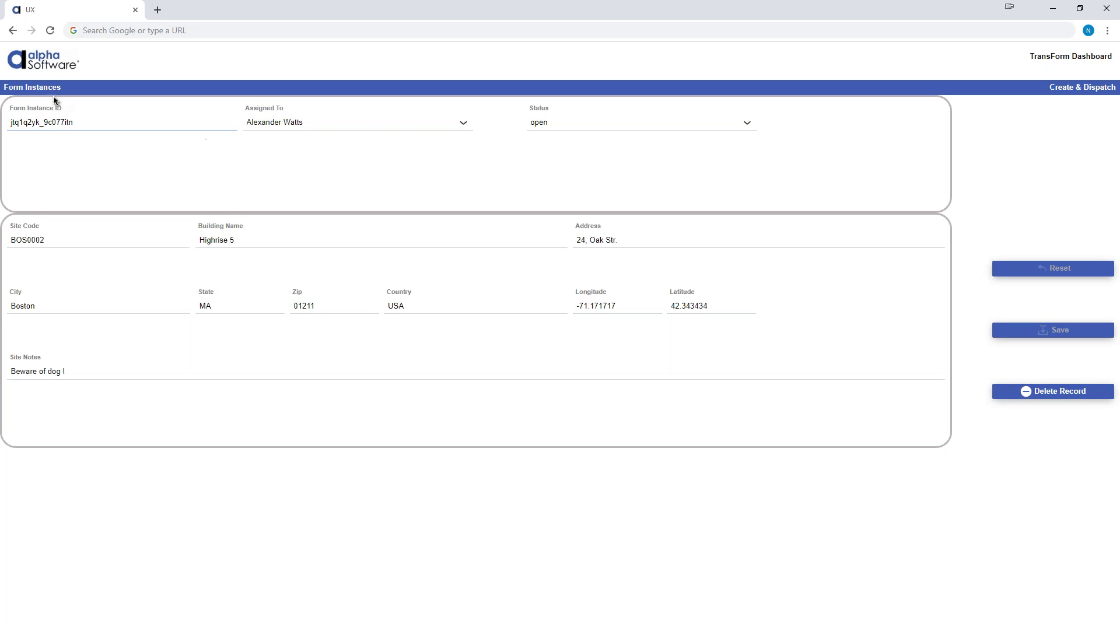
{"action": "left_click", "coordinate": [12, 86]}
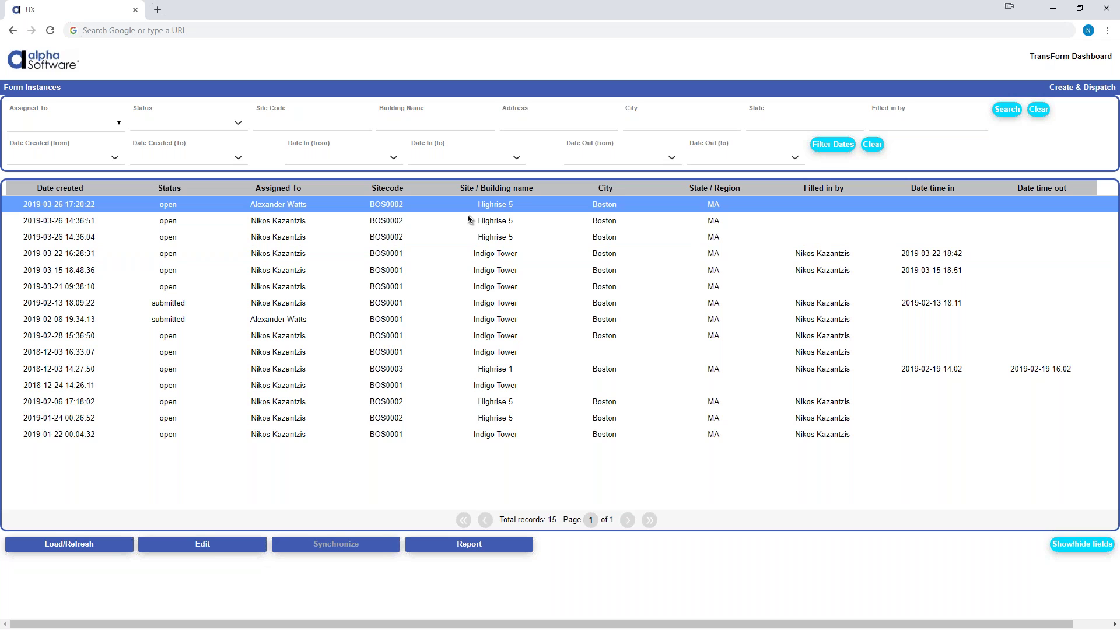
{"action": "left_click", "coordinate": [210, 553]}
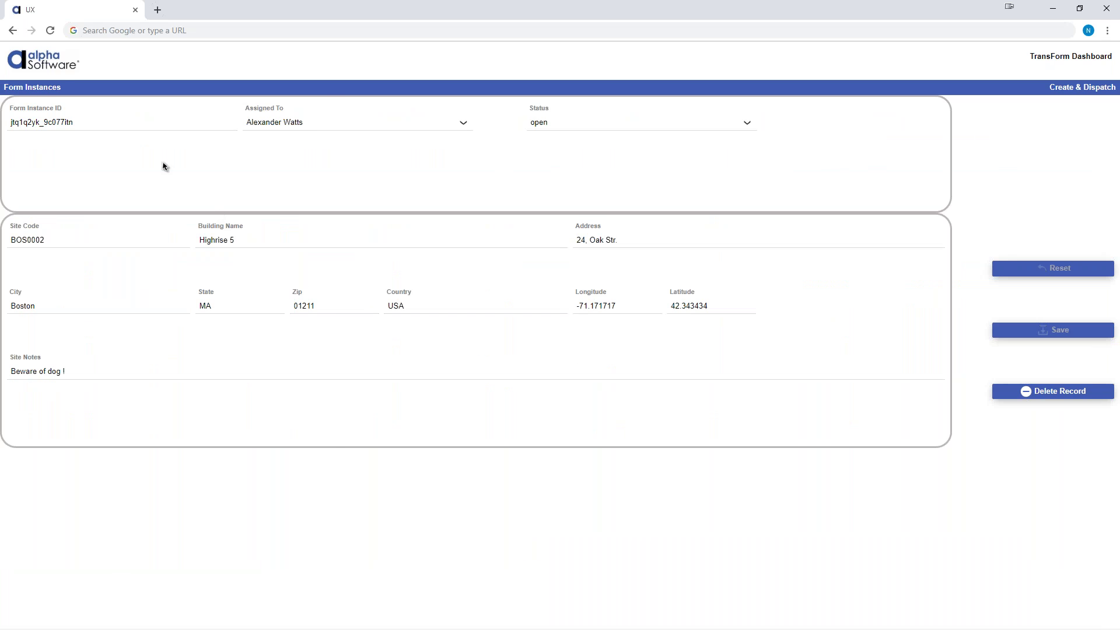
{"action": "left_click", "coordinate": [38, 88]}
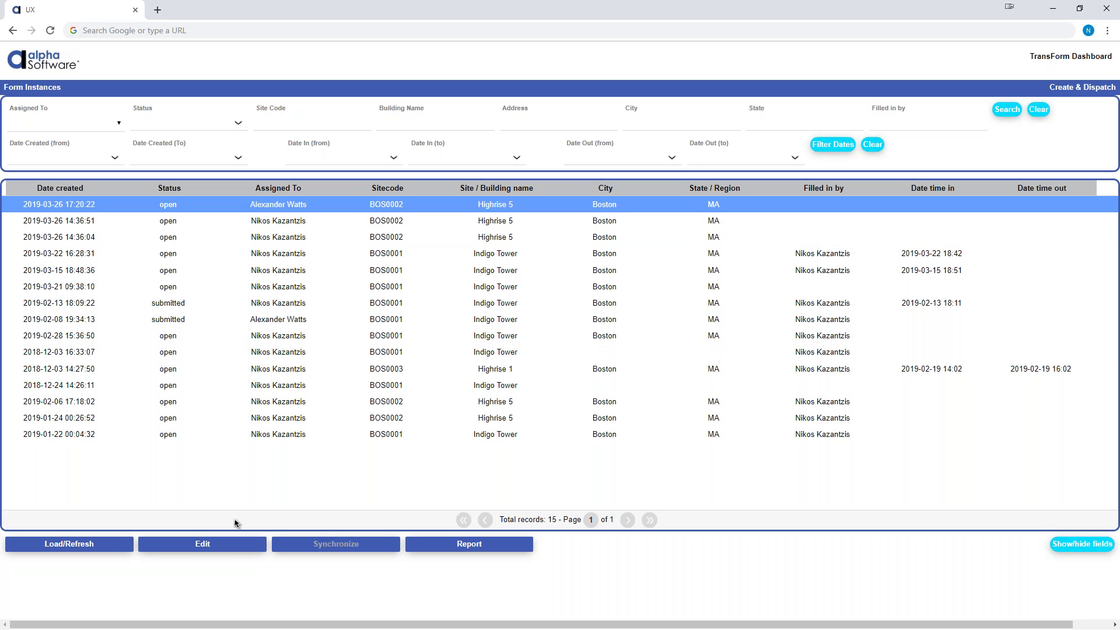
{"action": "left_click", "coordinate": [205, 550]}
{"action": "left_click", "coordinate": [58, 87]}
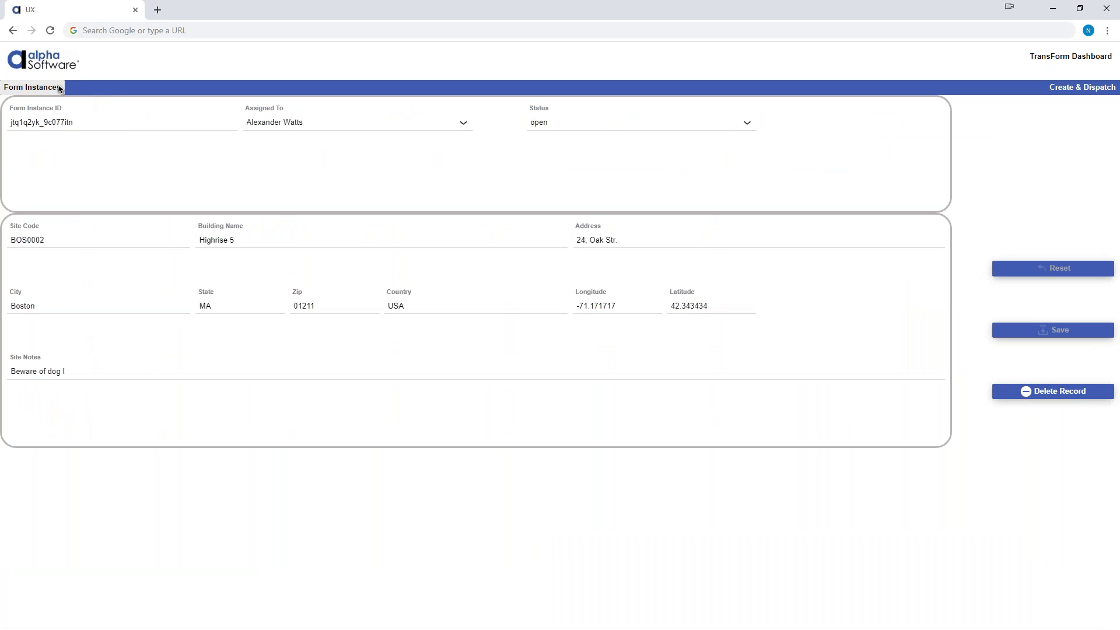